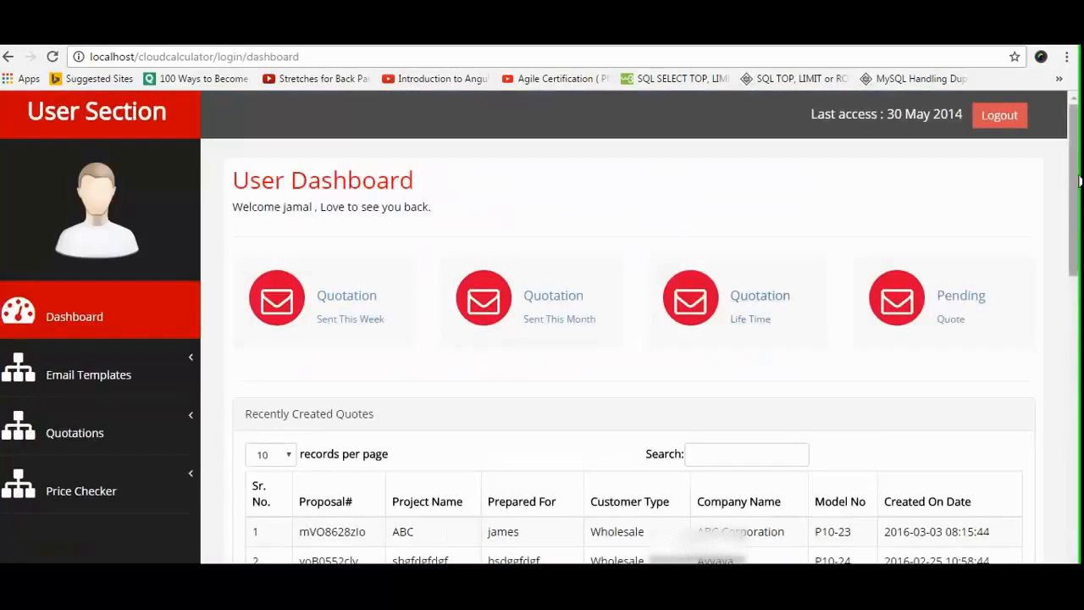
# Step: Create a new quotation under Quotations and choose Retail as the customer type
pyautogui.moveTo(1076, 183); pyautogui.dragTo(1072, 161)
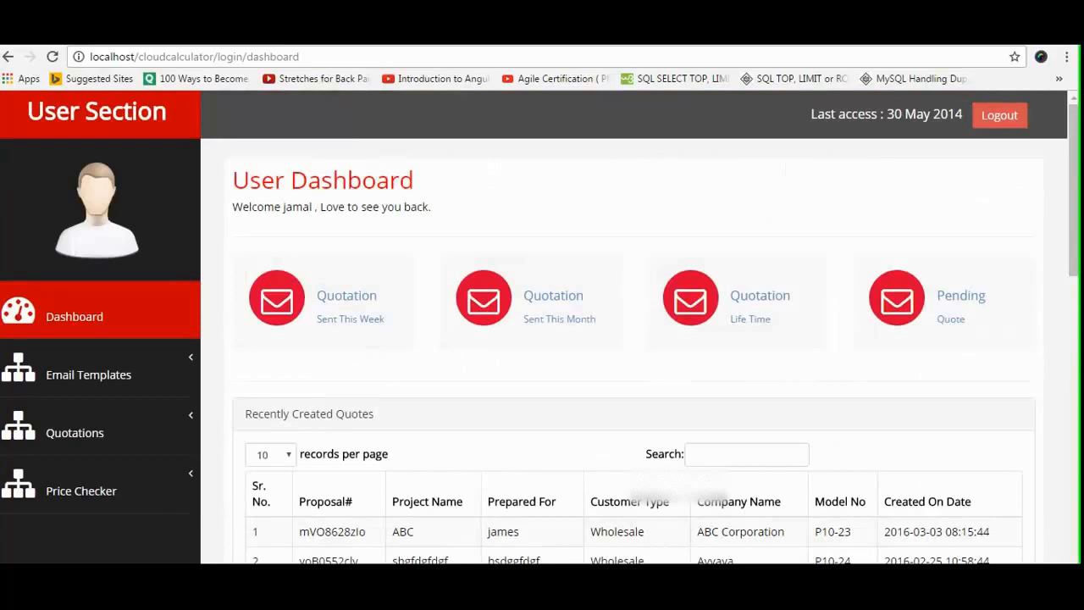
pyautogui.click(73, 430)
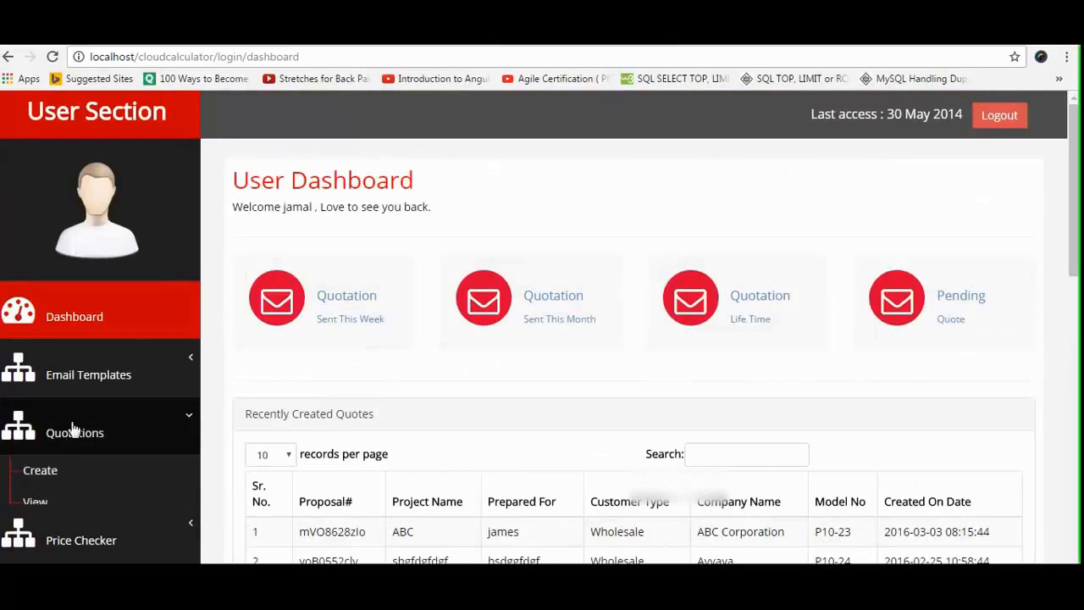
pyautogui.click(72, 469)
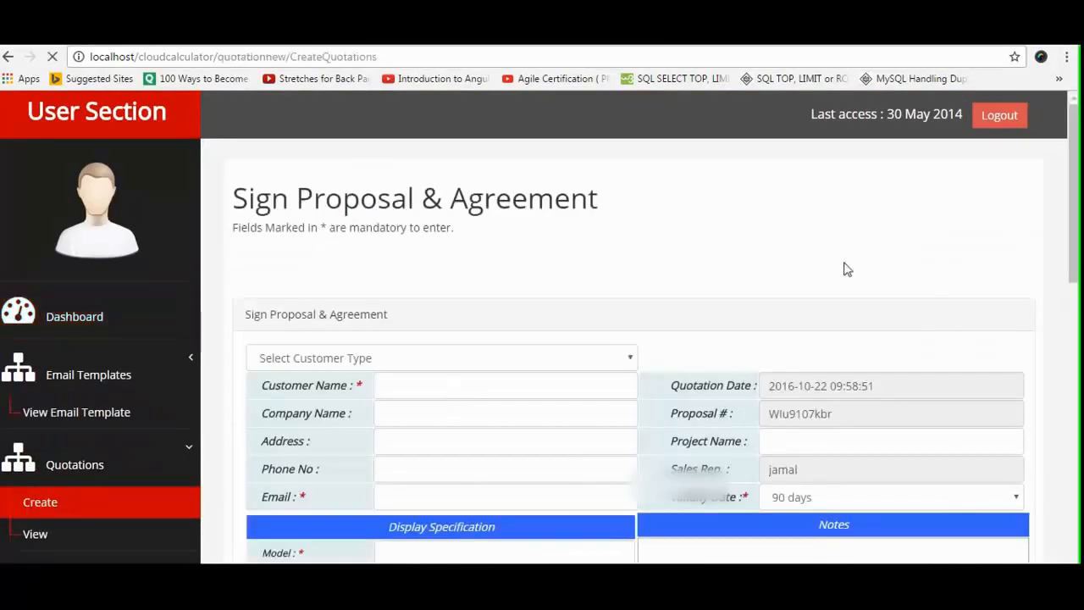
pyautogui.moveTo(1074, 174); pyautogui.dragTo(1074, 238)
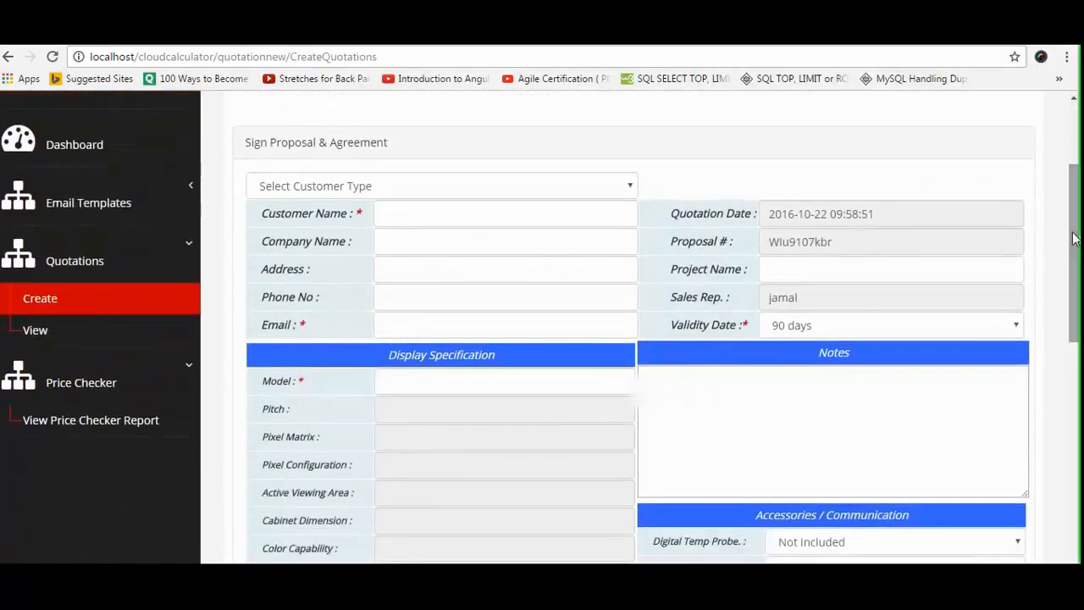
pyautogui.click(607, 193)
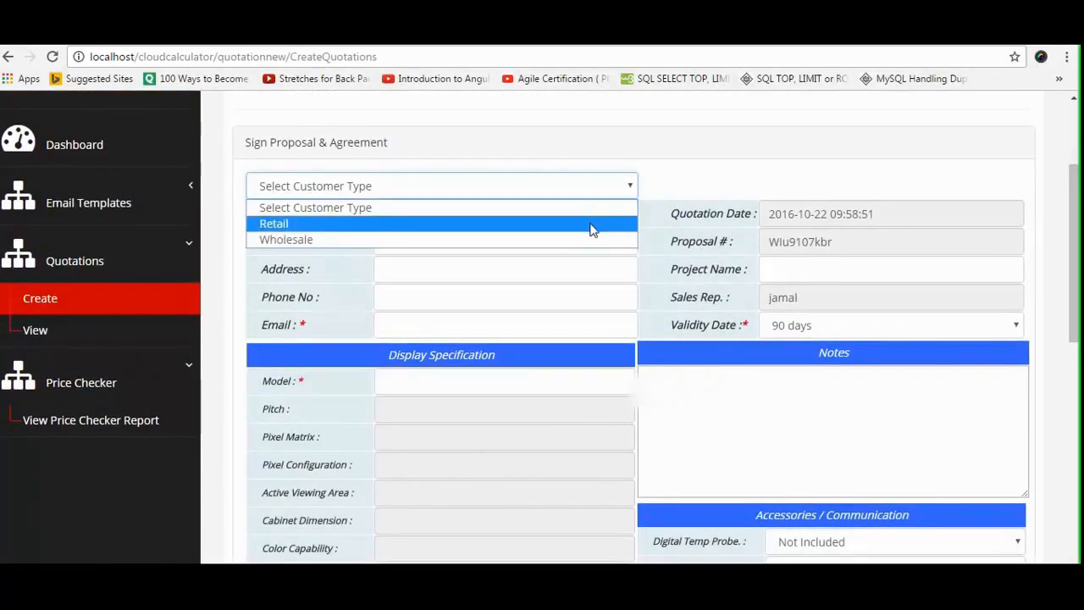
pyautogui.click(591, 223)
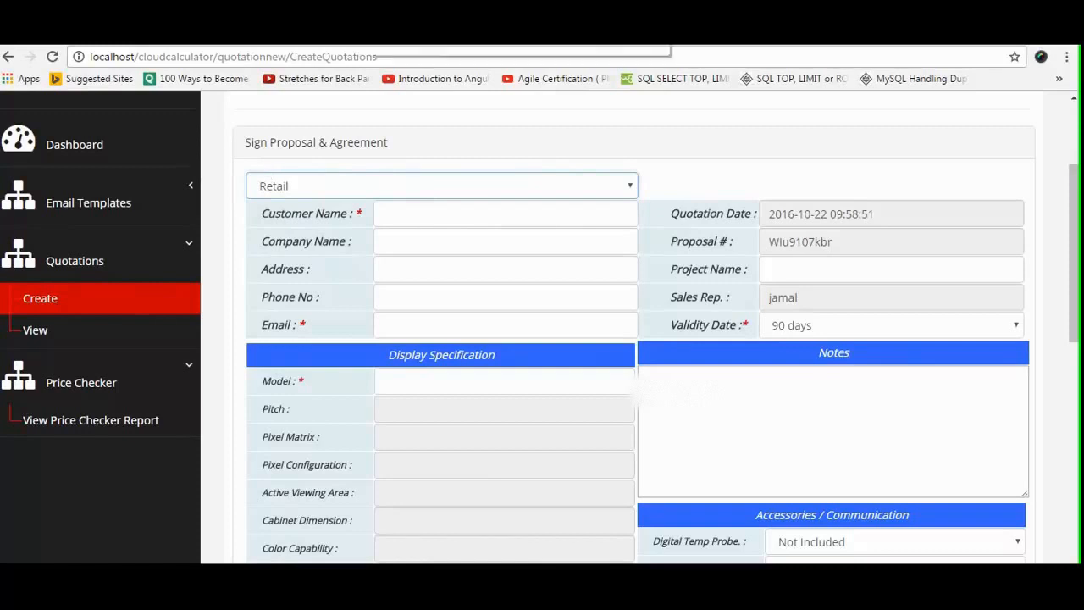
# Step: Open the cloudcalculator database in phpMyAdmin to view its 13 tables
pyautogui.click(363, 34)
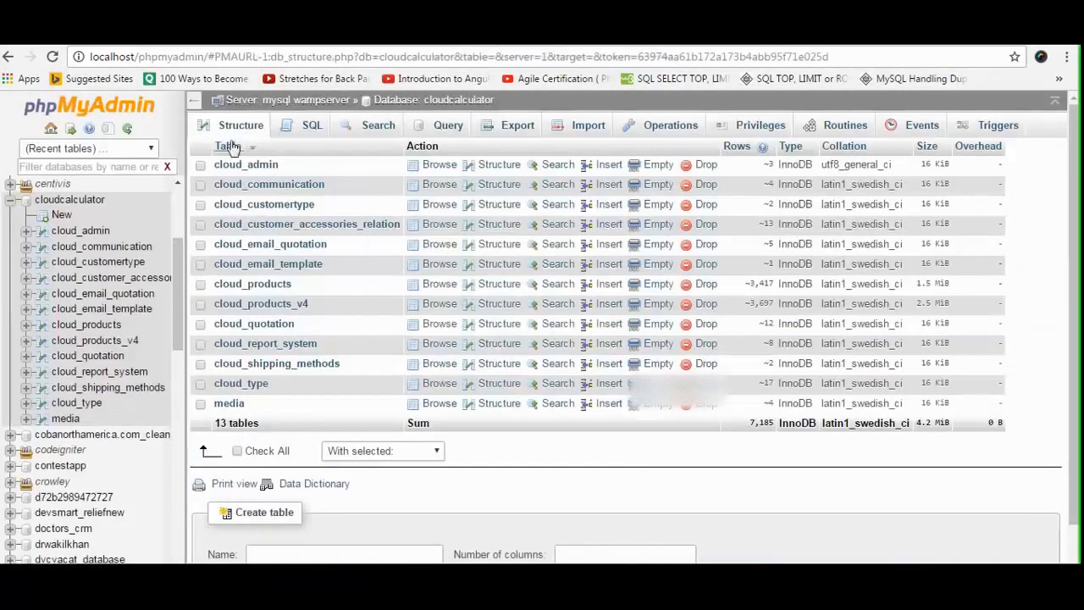
pyautogui.click(100, 200)
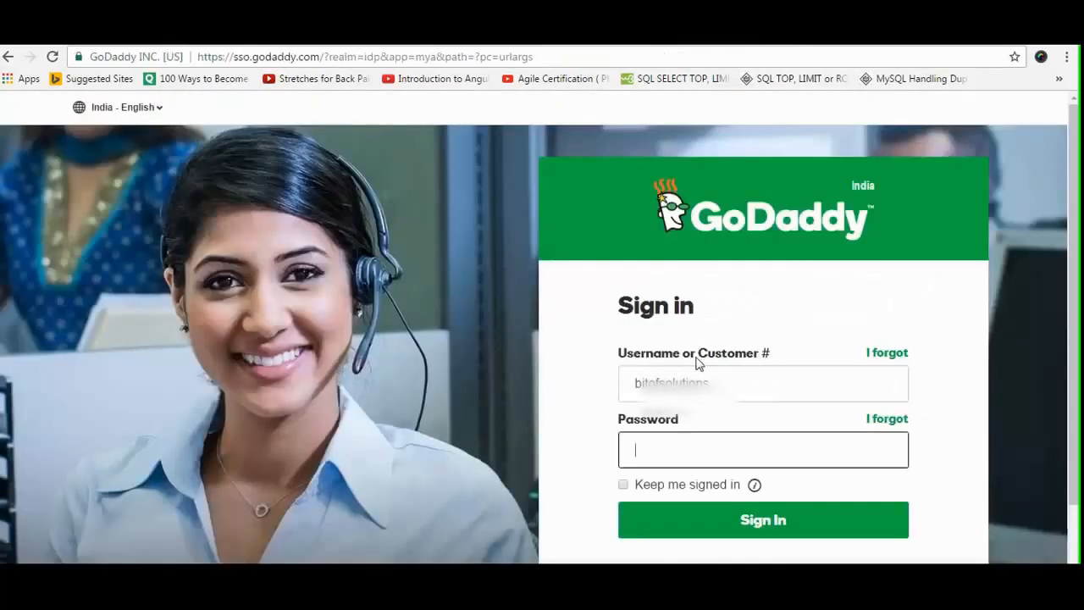
# Step: Replace the prefilled username with the account username and enter the account password
pyautogui.click(702, 381)
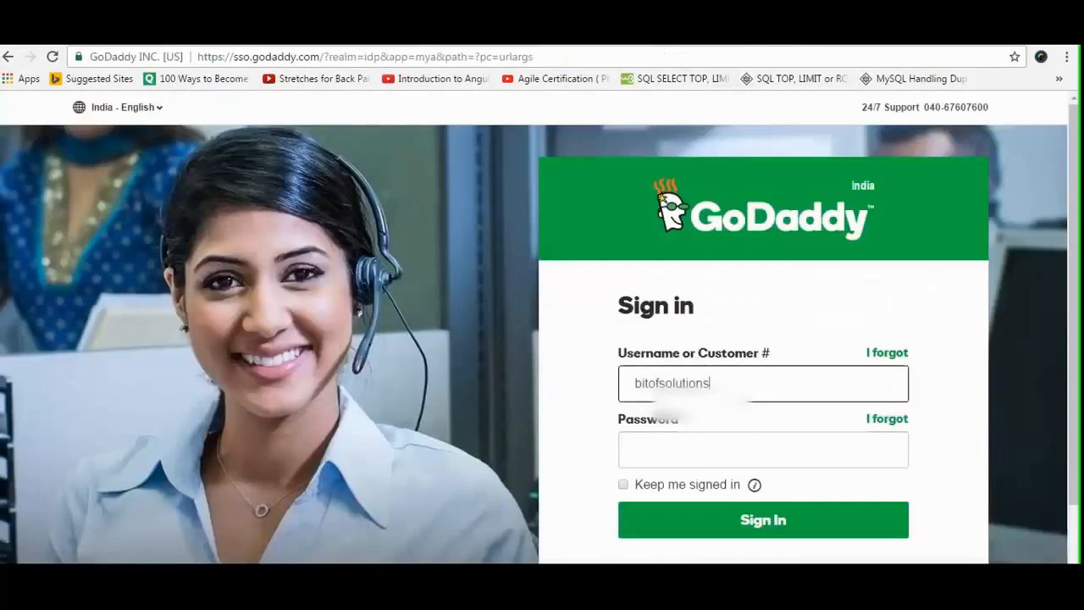
pyautogui.hotkey('ctrl', 'a')
pyautogui.press('BackSpace')
pyautogui.click(535, 381)
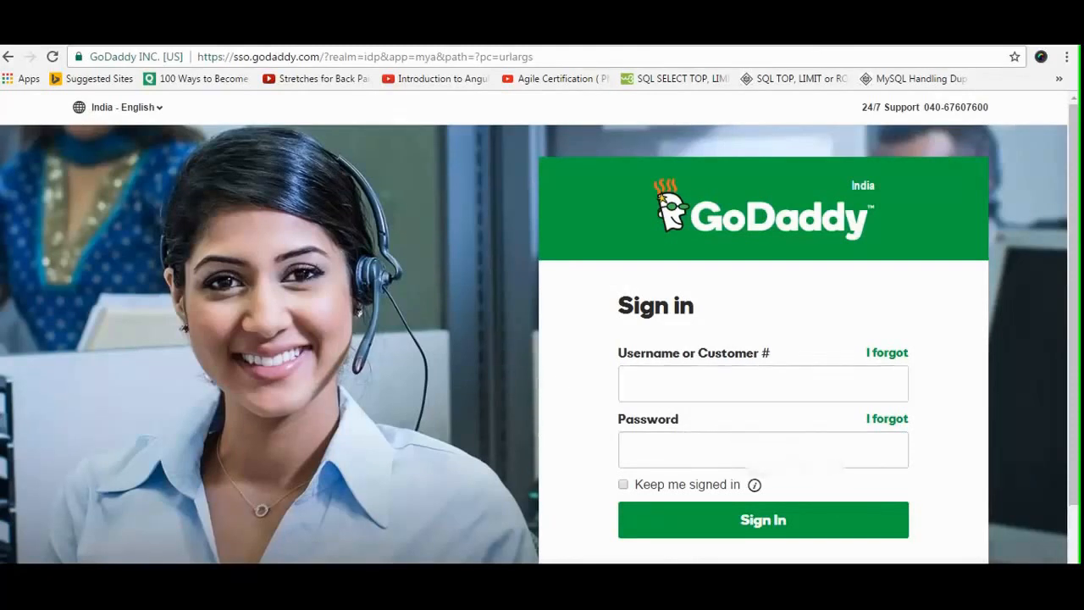
pyautogui.click(695, 385)
pyautogui.write('your ')
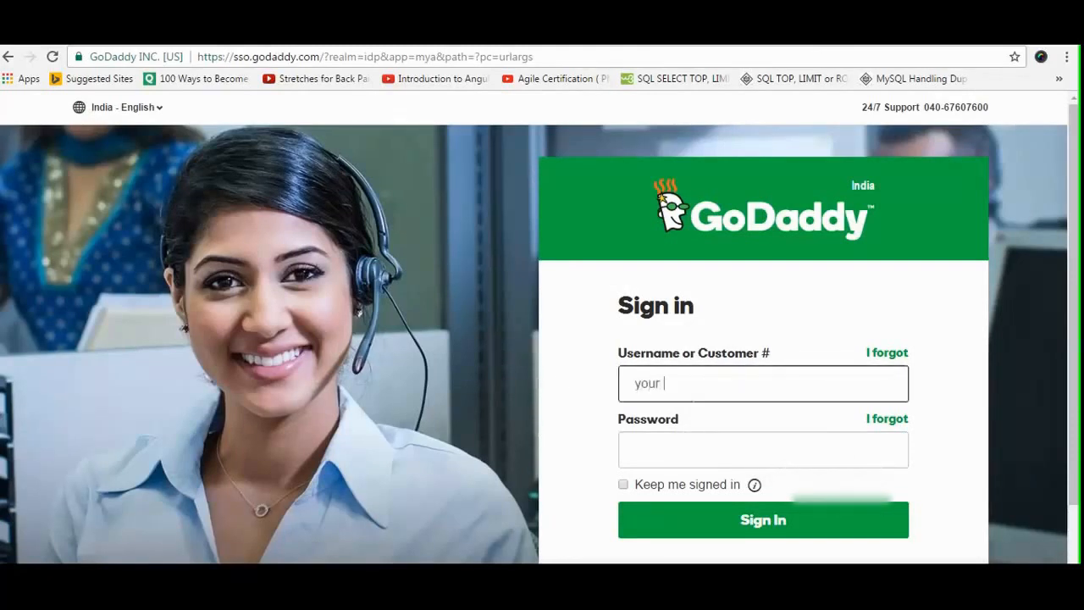
pyautogui.write('username')
pyautogui.press('Tab')
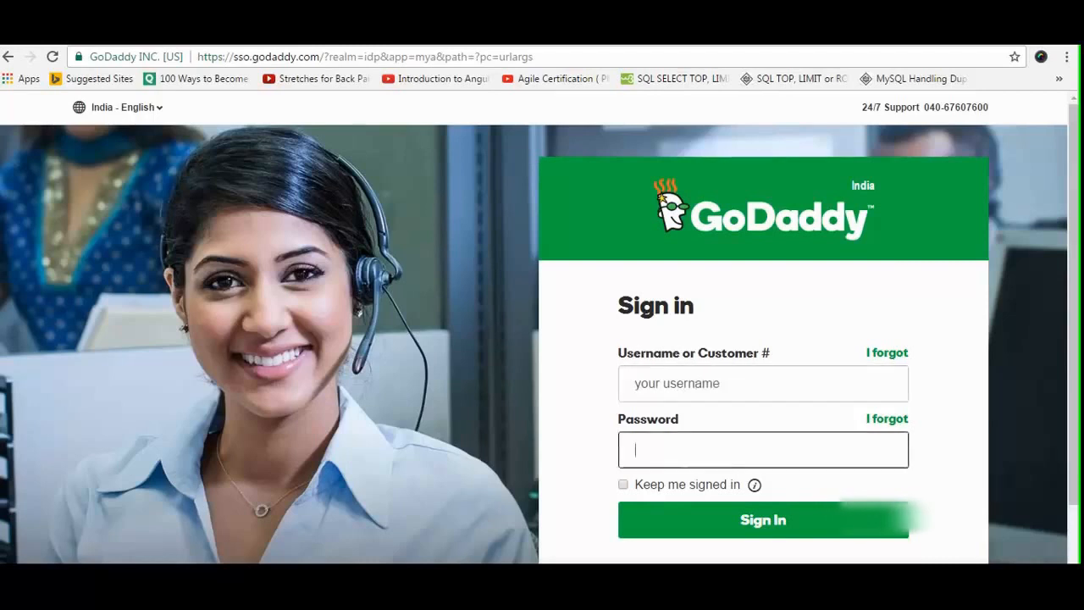
pyautogui.write('yourpassword')
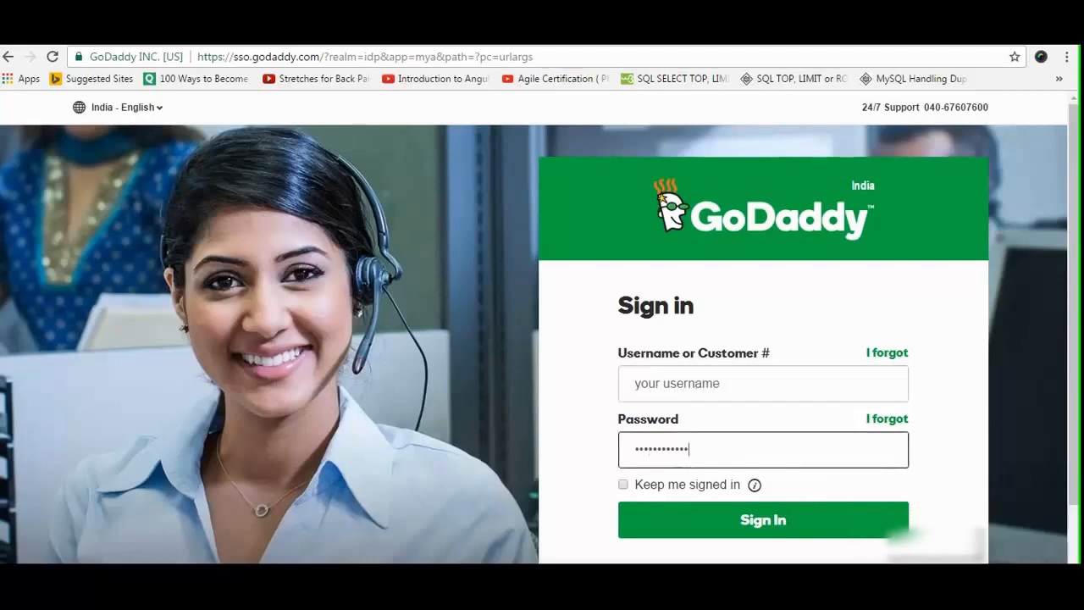
pyautogui.write('d')
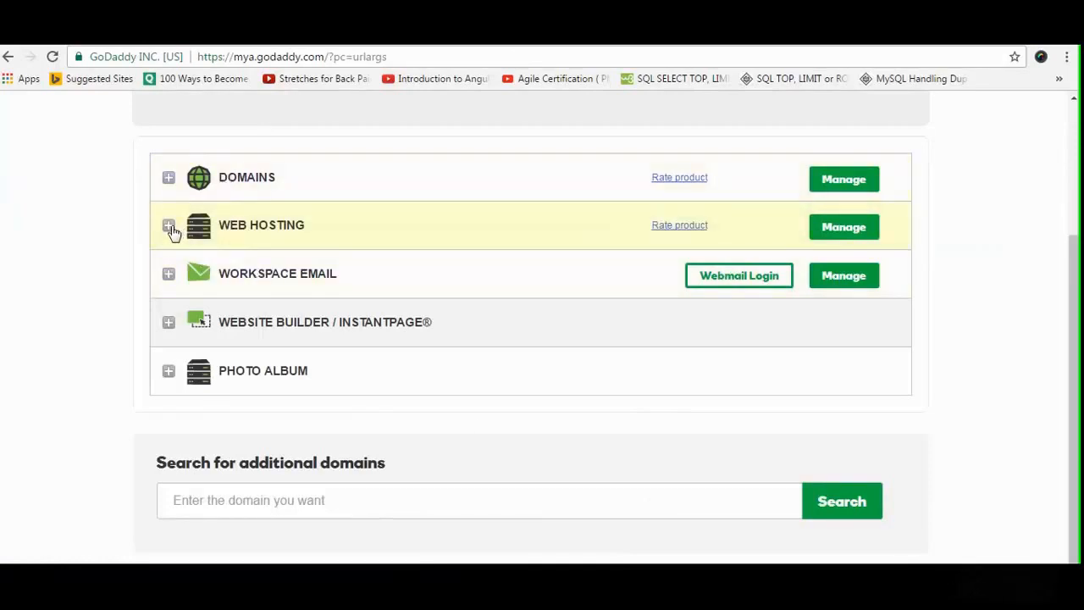
# Step: Open the Web Hosting account's management panel and launch File Manager in a new tab
pyautogui.click(169, 227)
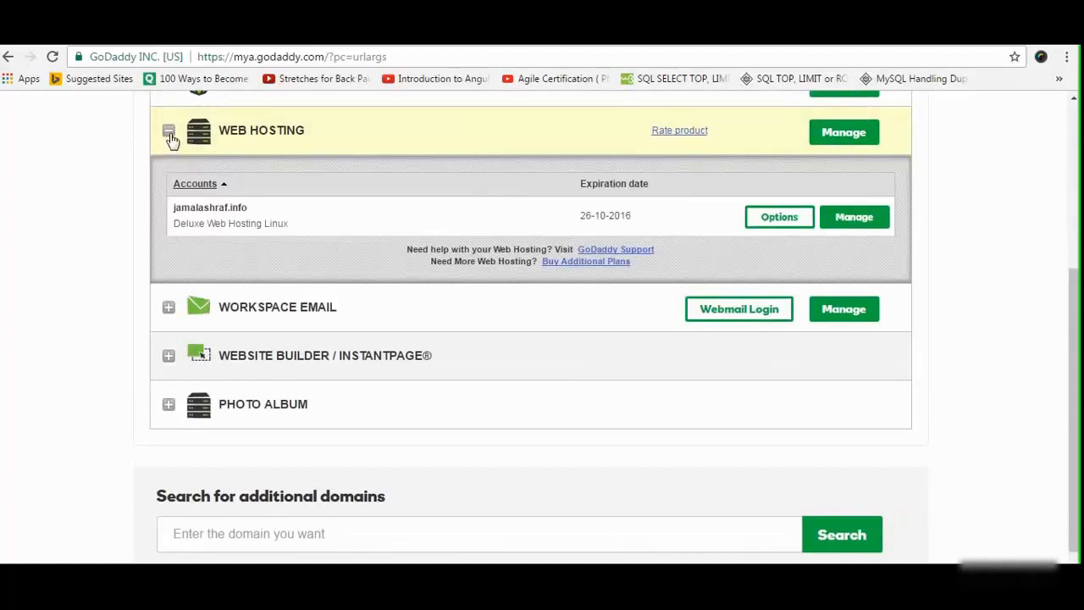
pyautogui.click(854, 226)
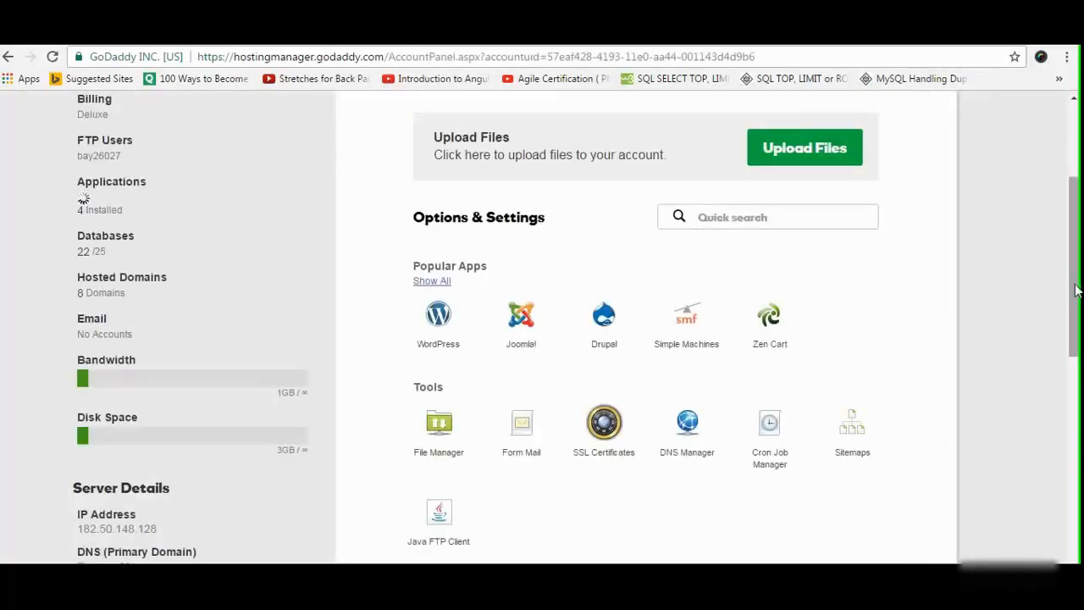
pyautogui.moveTo(1076, 289); pyautogui.dragTo(1072, 377)
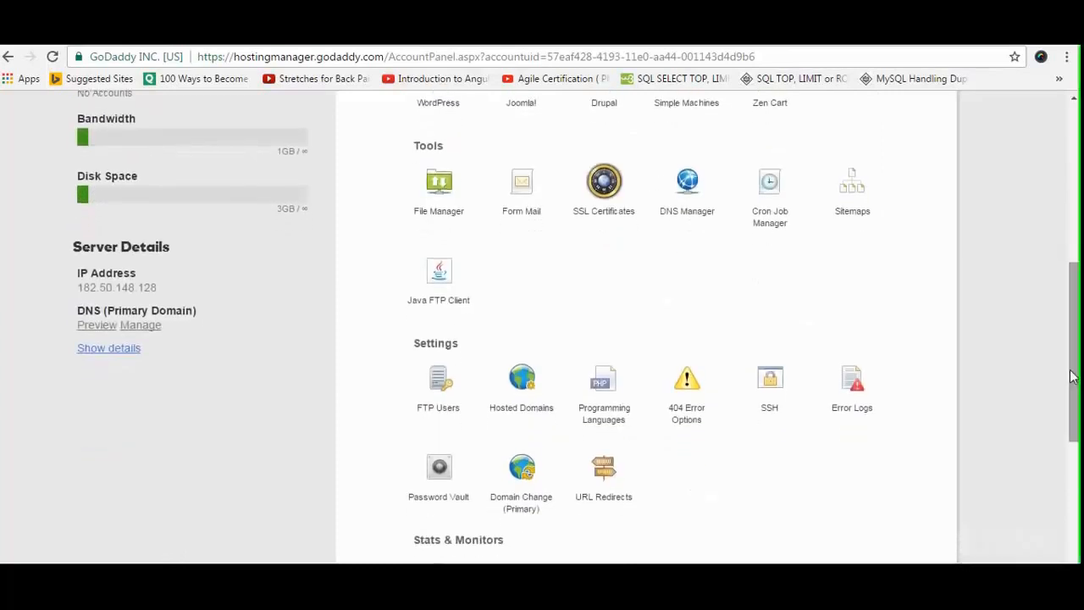
pyautogui.rightClick(440, 188)
pyautogui.click(454, 195)
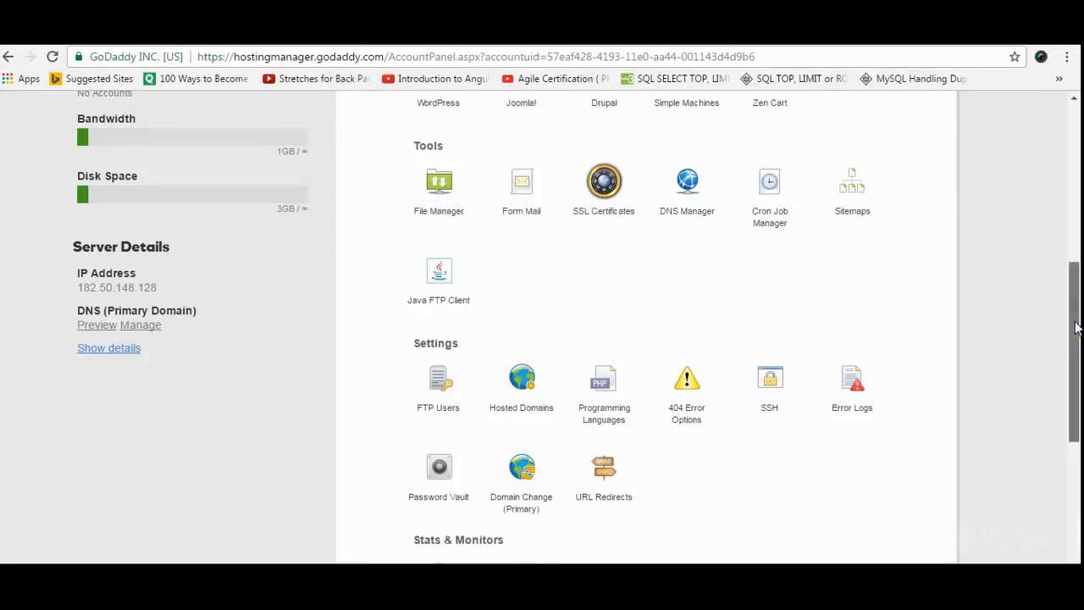
# Step: Open MySQL databases in another tab, then start a single-file upload into webroot
pyautogui.moveTo(1076, 329); pyautogui.dragTo(1069, 428)
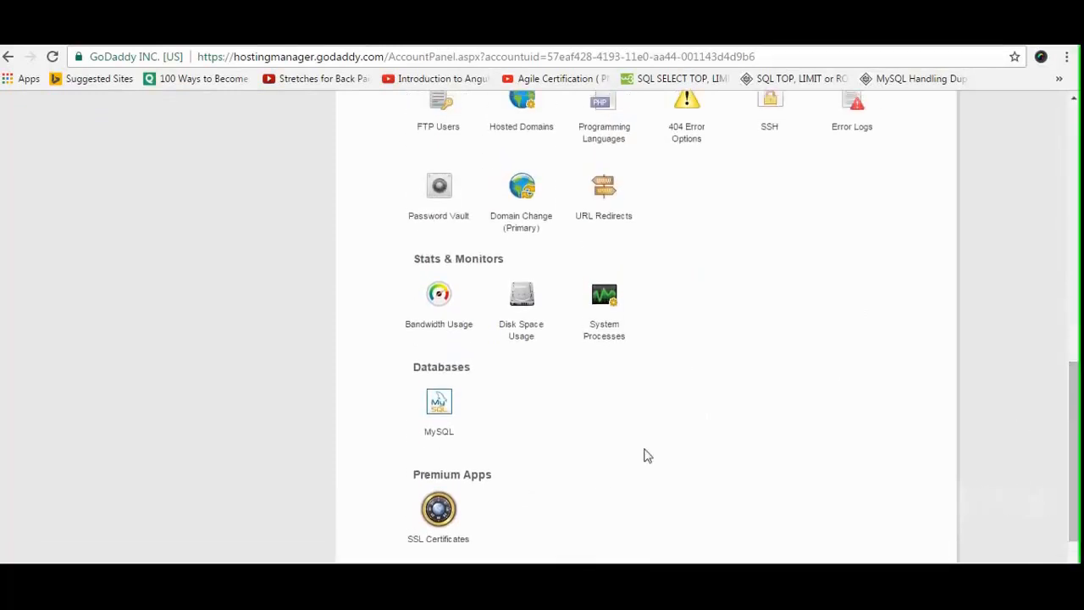
pyautogui.rightClick(442, 403)
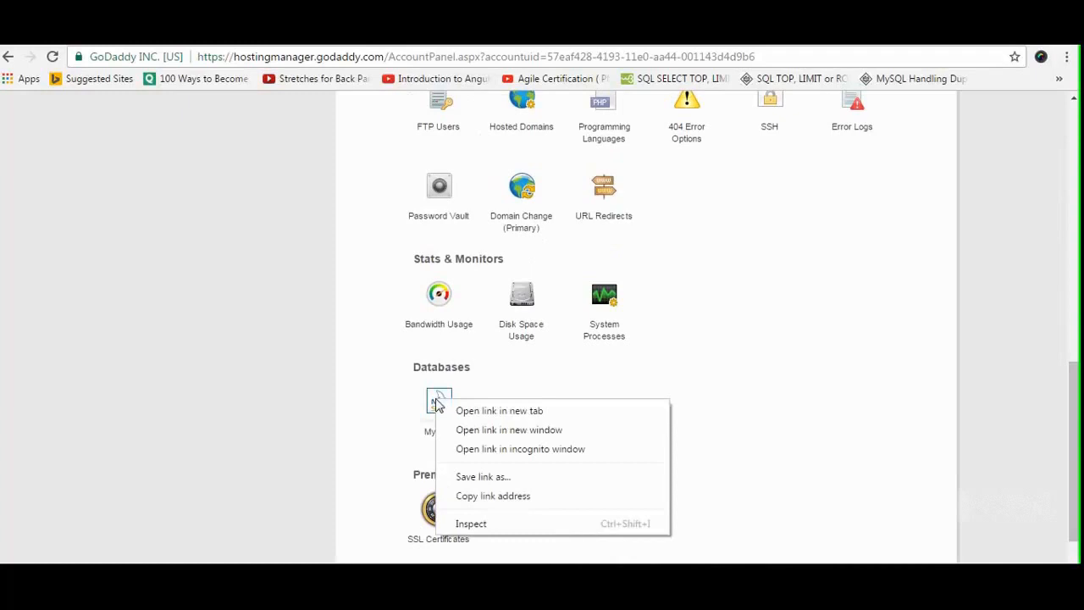
pyautogui.click(462, 414)
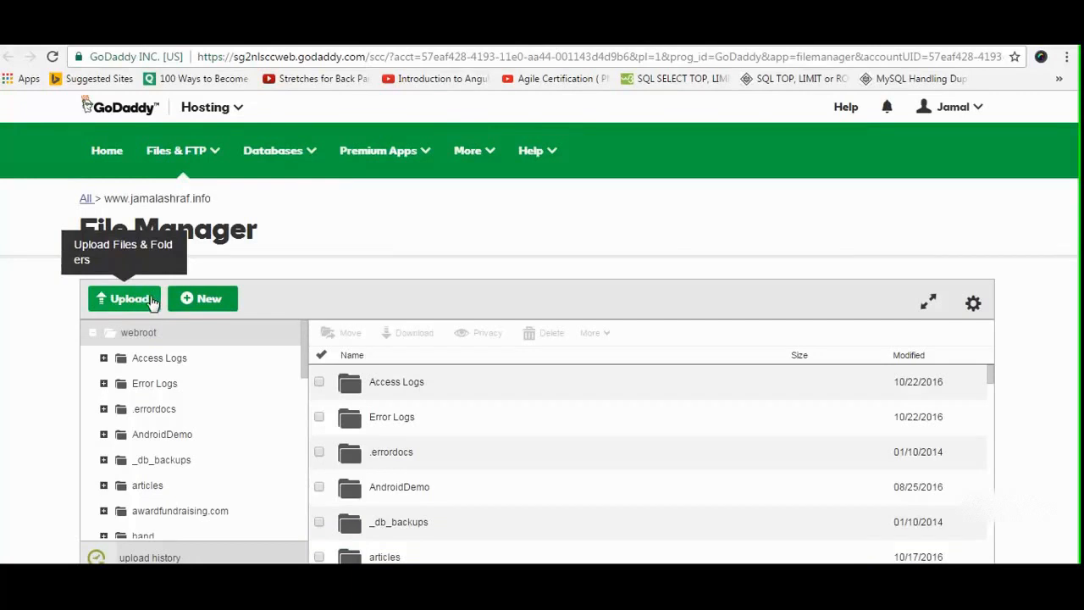
pyautogui.click(152, 303)
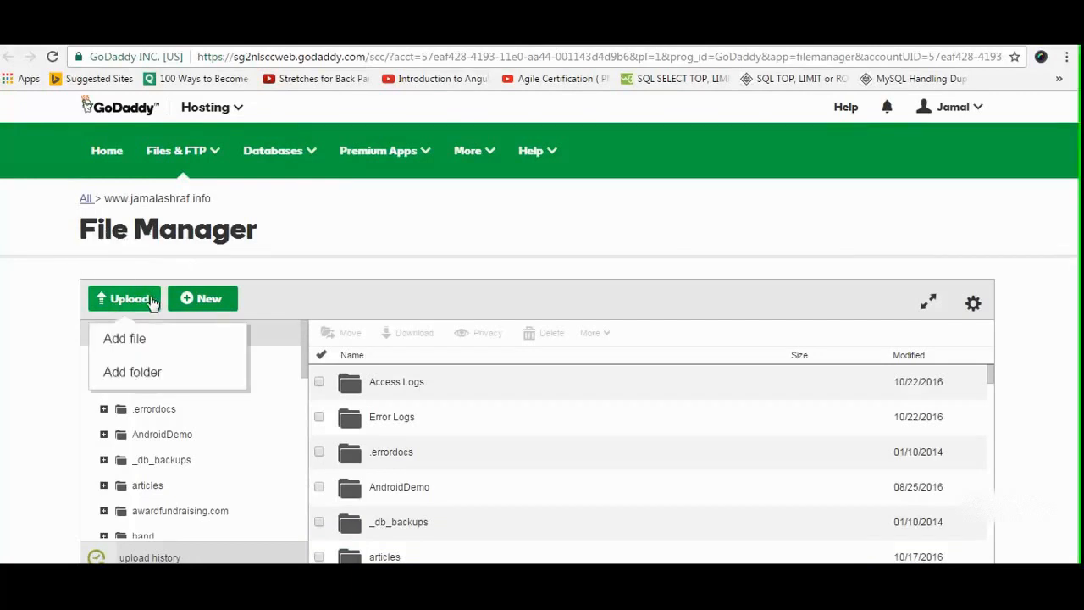
pyautogui.click(133, 341)
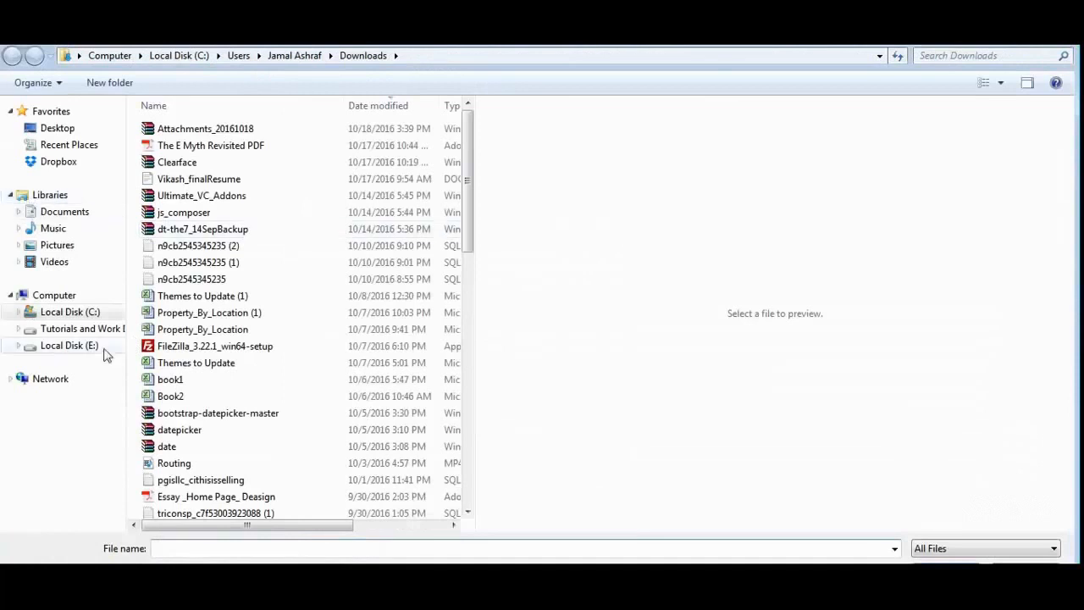
# Step: Upload the cloudcalculator archive from D:\wamp\www\backup@22Oct2016
pyautogui.click(109, 331)
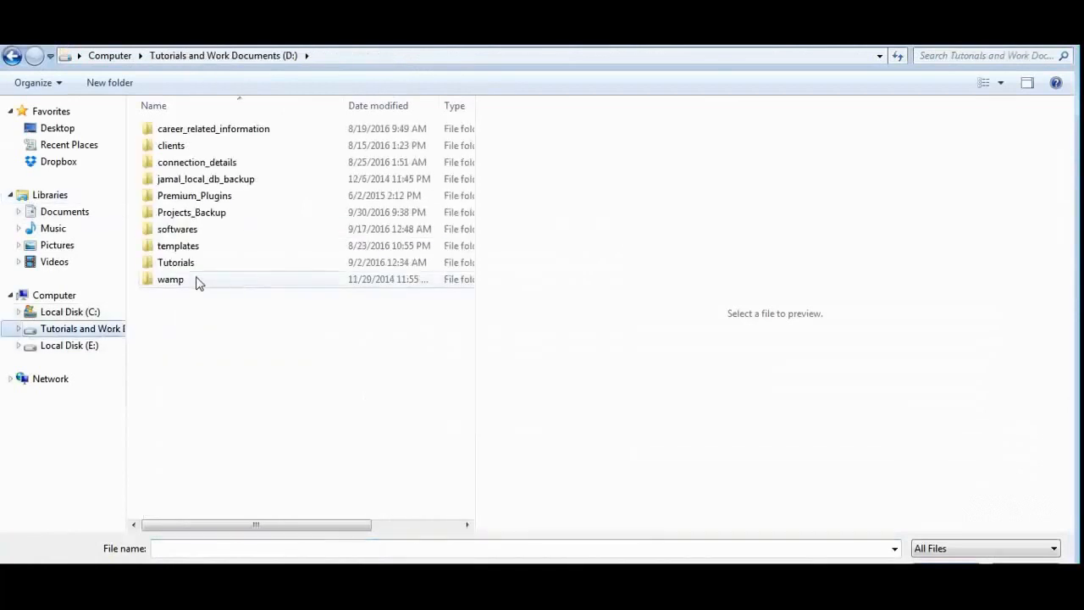
pyautogui.doubleClick(195, 280)
pyautogui.doubleClick(196, 280)
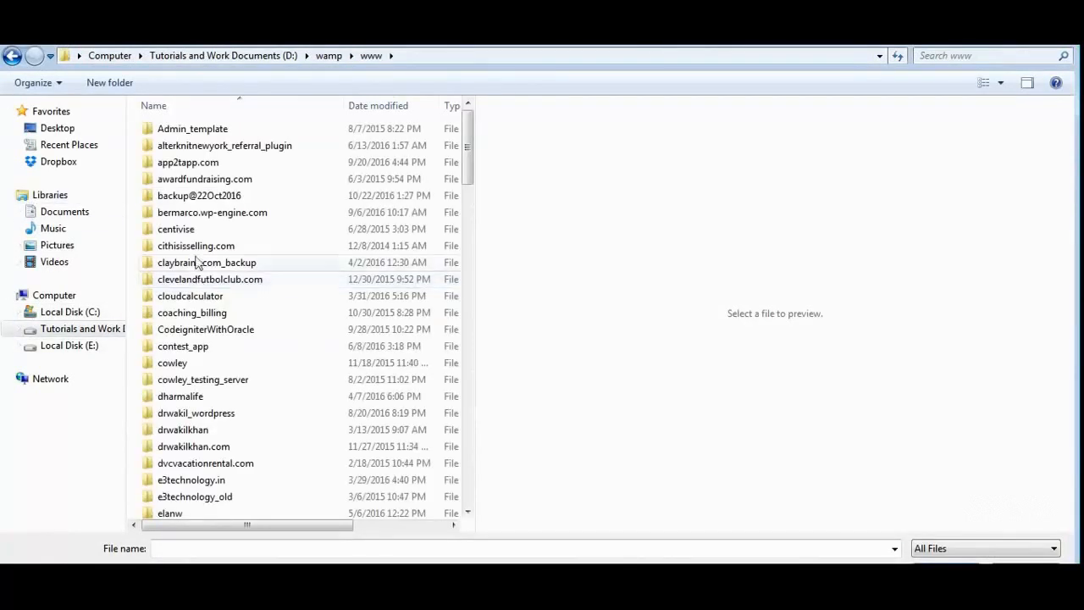
pyautogui.doubleClick(196, 198)
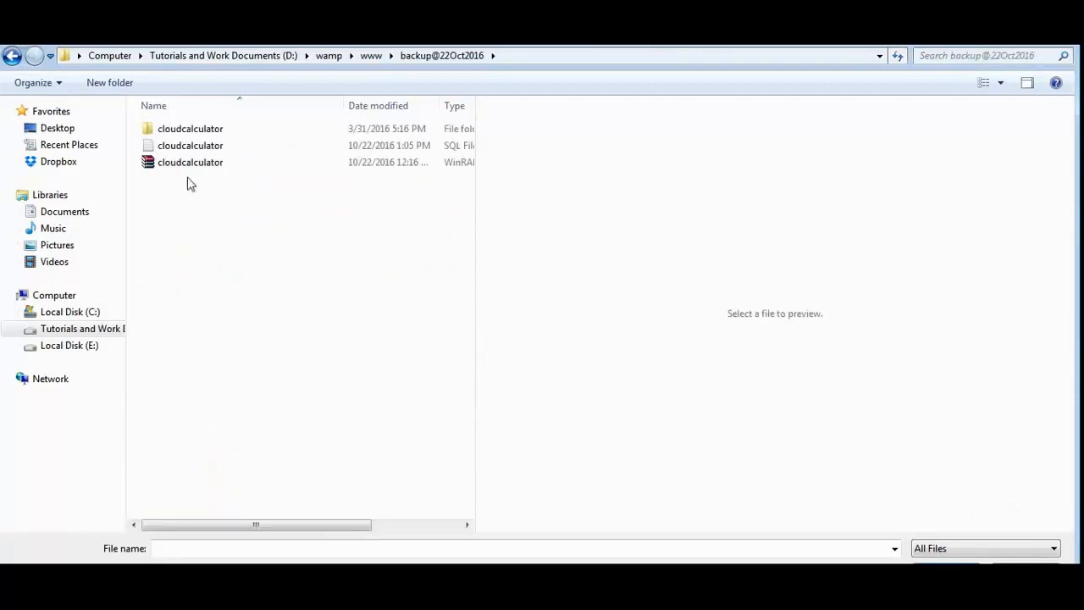
pyautogui.click(188, 137)
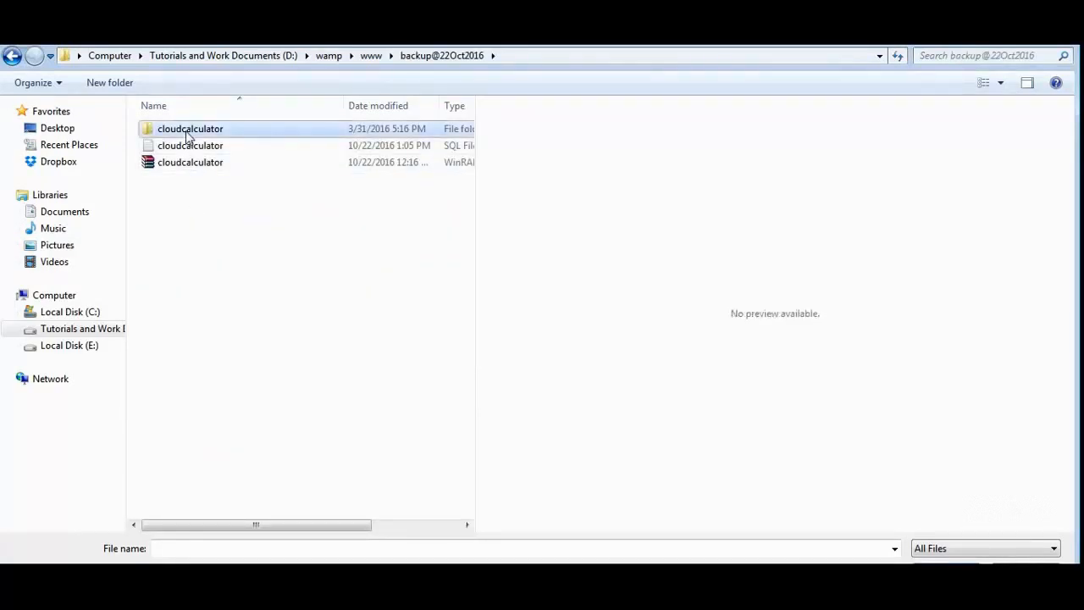
pyautogui.click(188, 166)
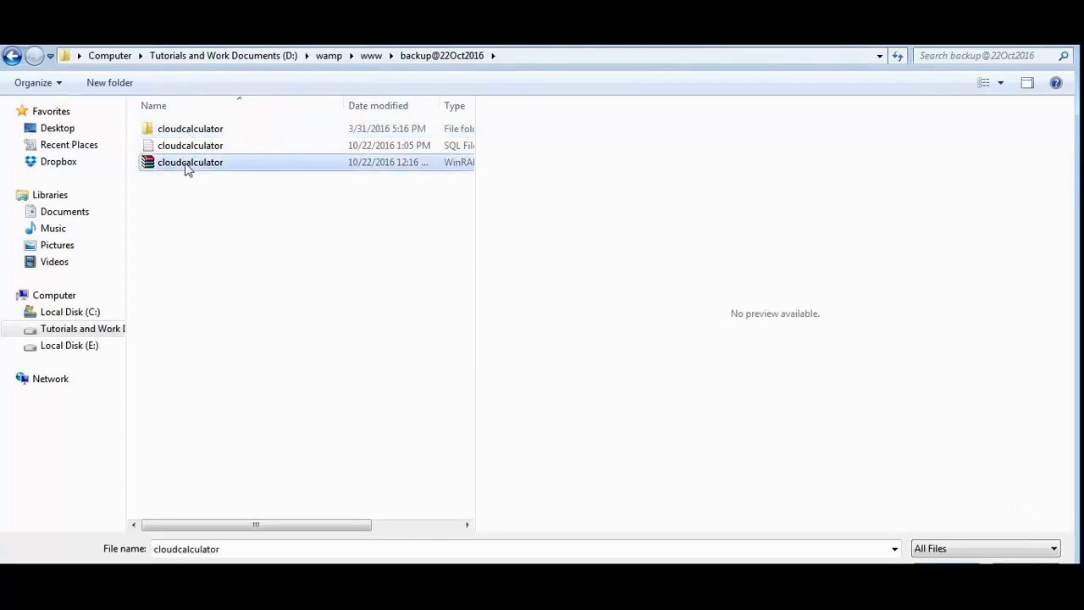
pyautogui.doubleClick(188, 166)
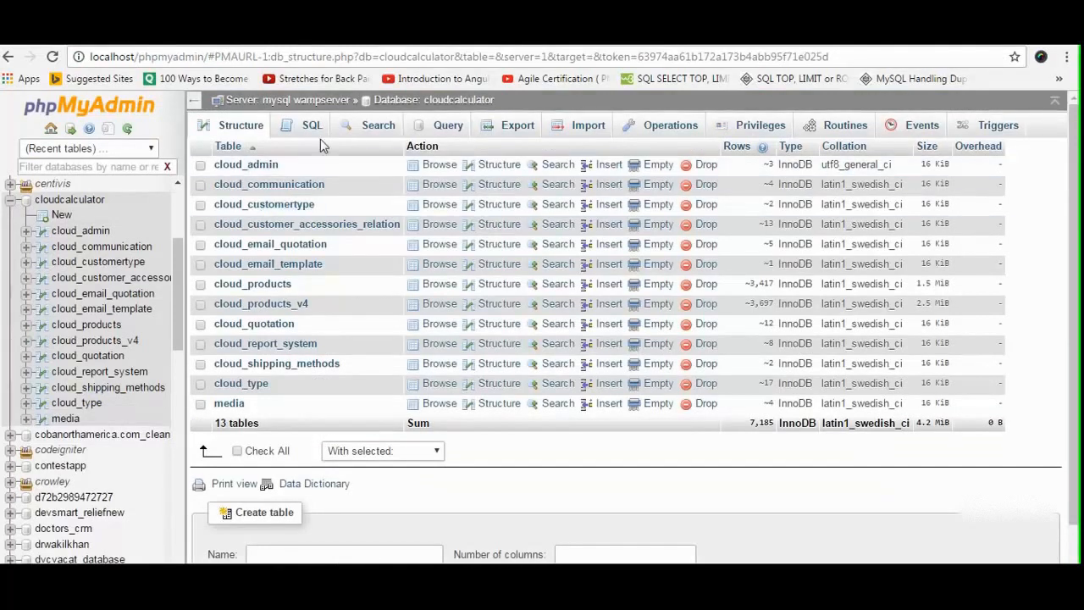
# Step: Export the cloudcalculator database using the Quick method in SQL format
pyautogui.doubleClick(490, 99)
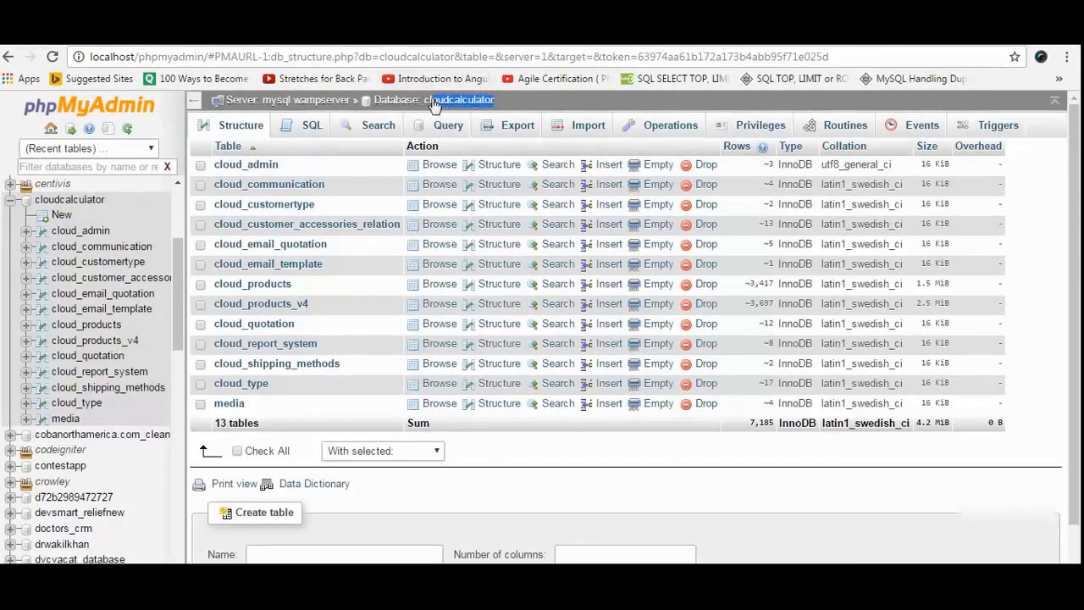
pyautogui.click(519, 125)
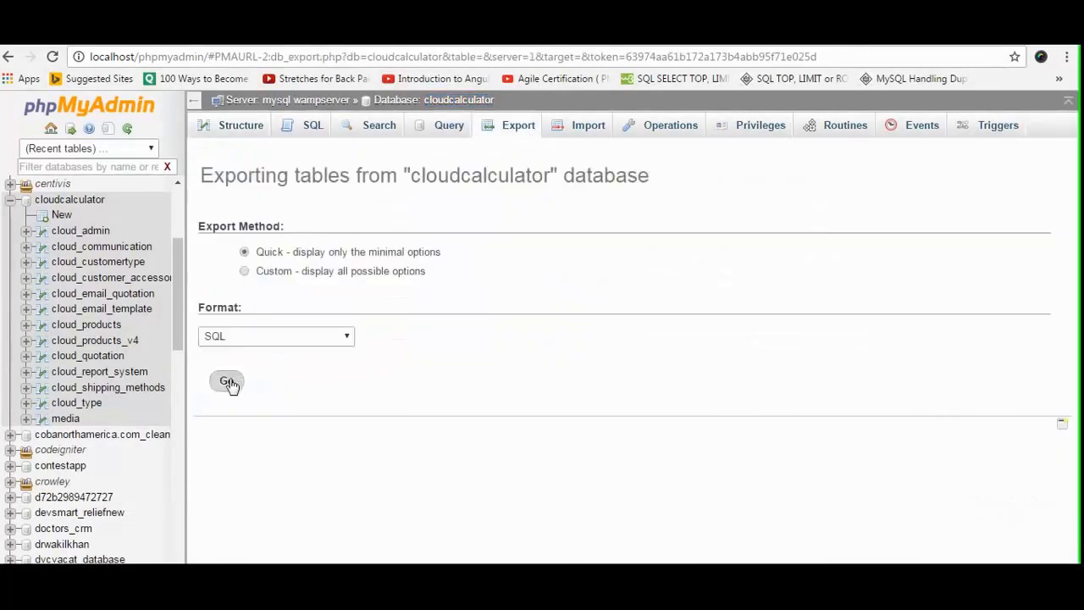
pyautogui.click(228, 382)
# Step: Add a new MySQL database with friendly name cloudcalc and database name cloudcalculator
pyautogui.hotkey('ctrl', 'Tab')
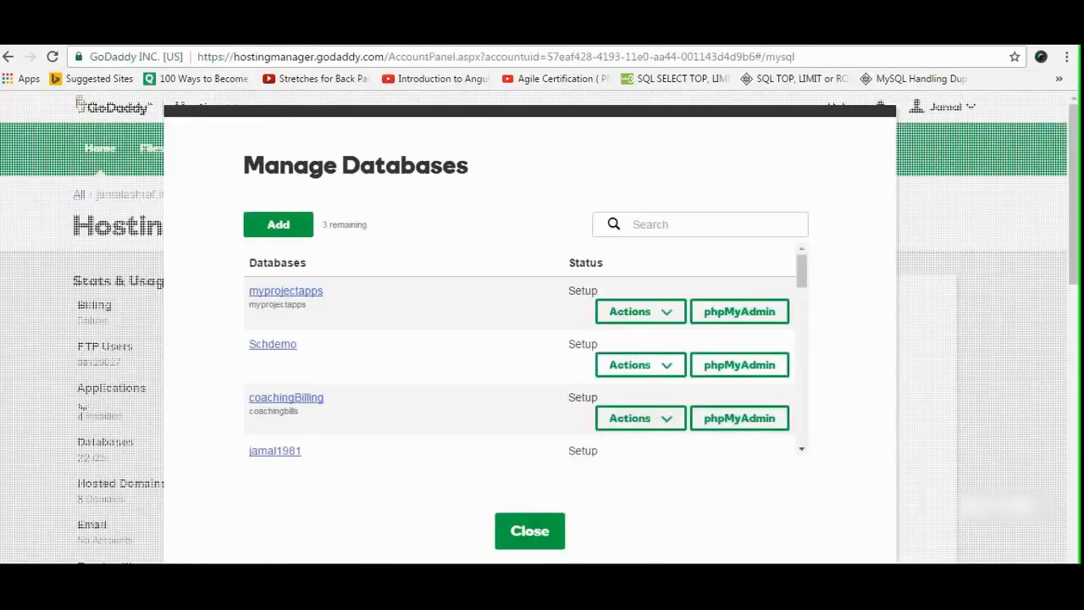
pyautogui.click(290, 227)
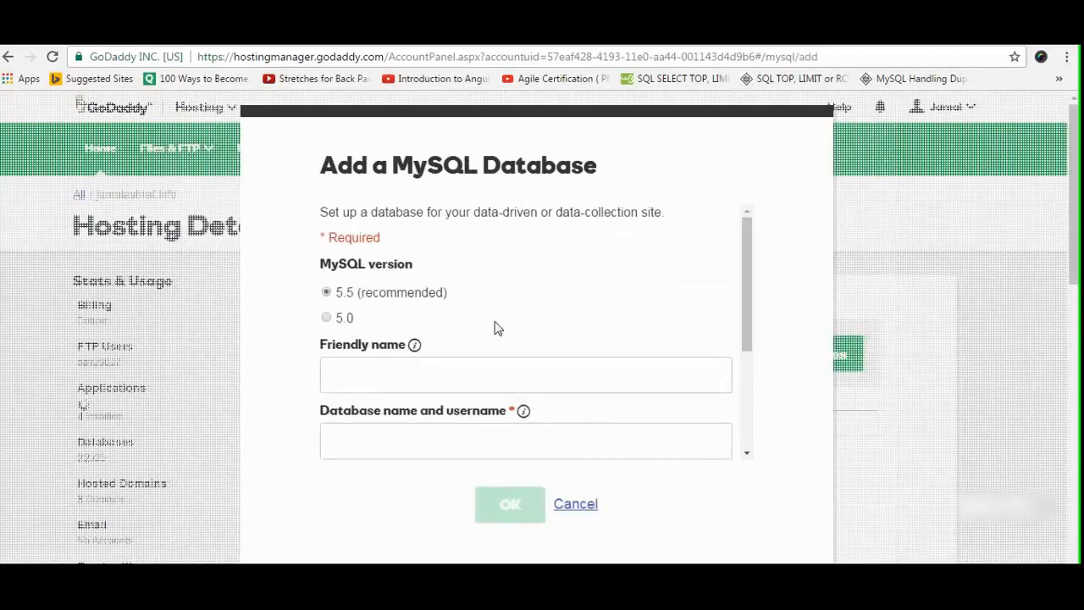
pyautogui.click(478, 374)
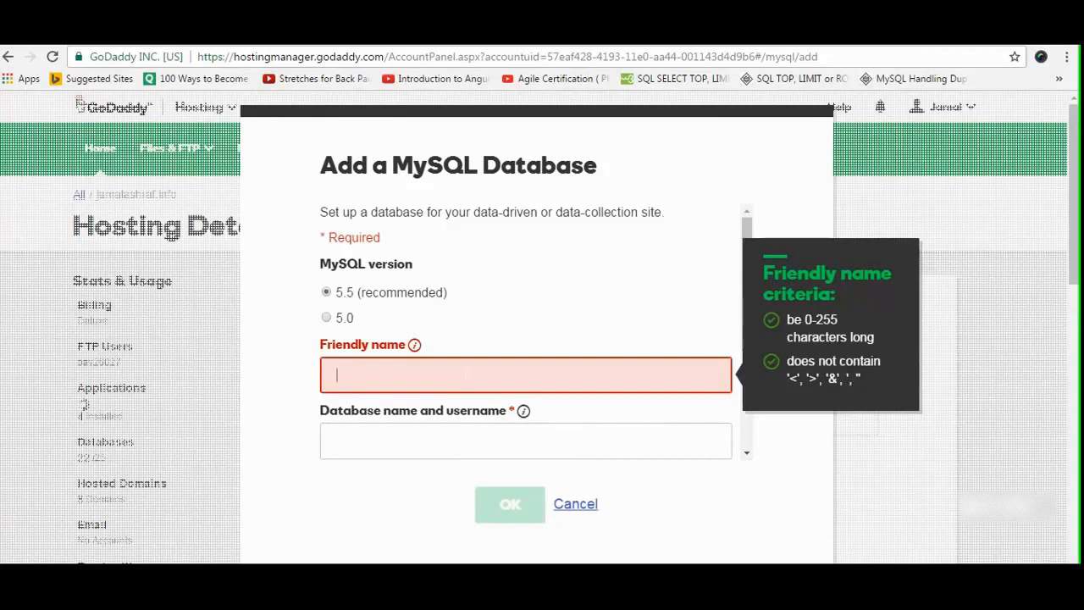
pyautogui.write('cloudcal')
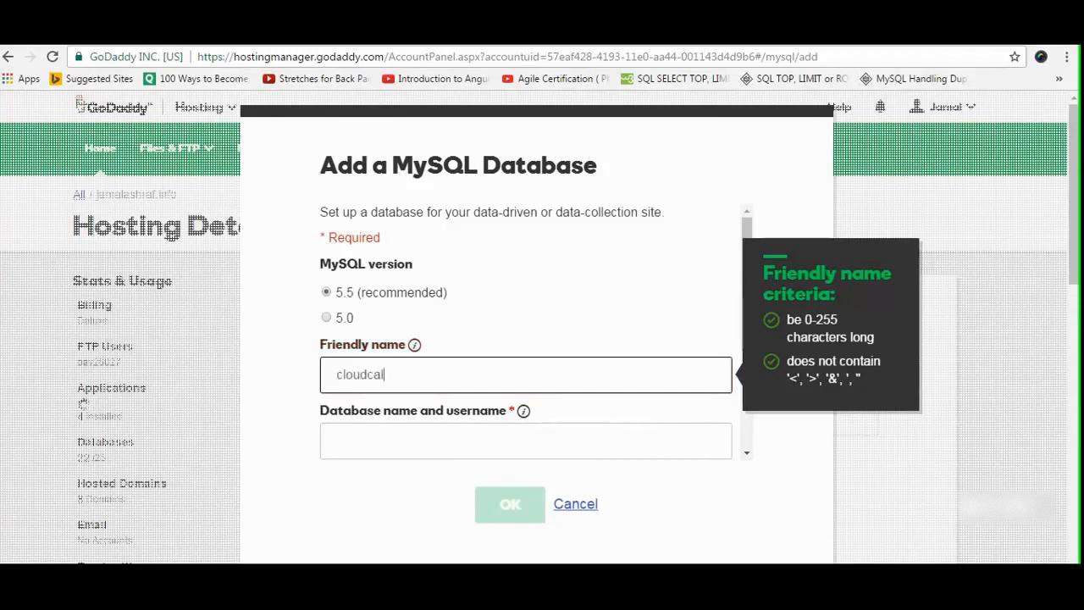
pyautogui.write('c')
pyautogui.press('Tab')
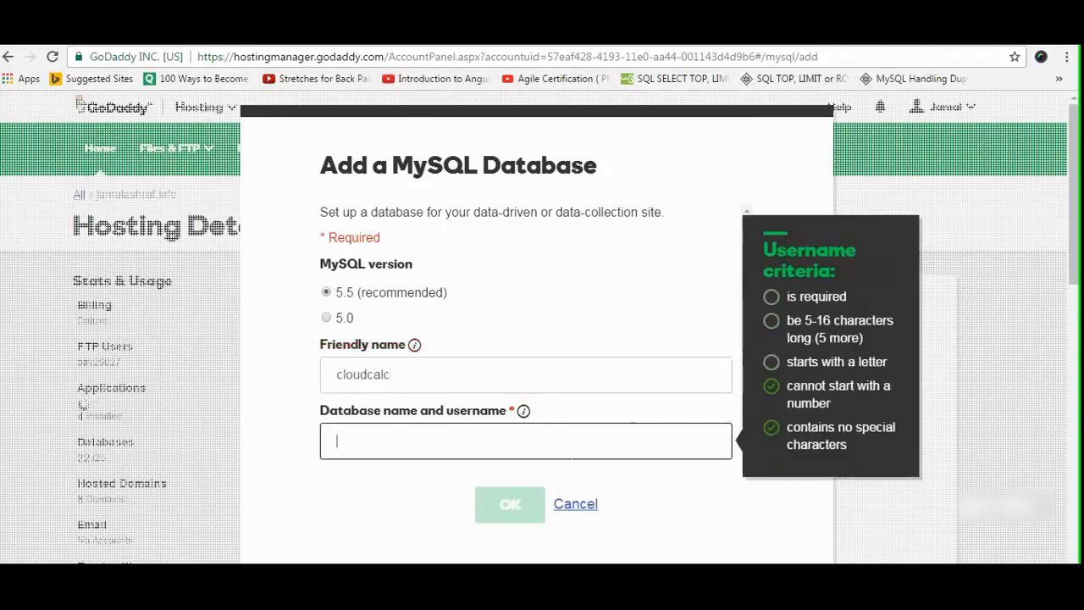
pyautogui.write('cloud')
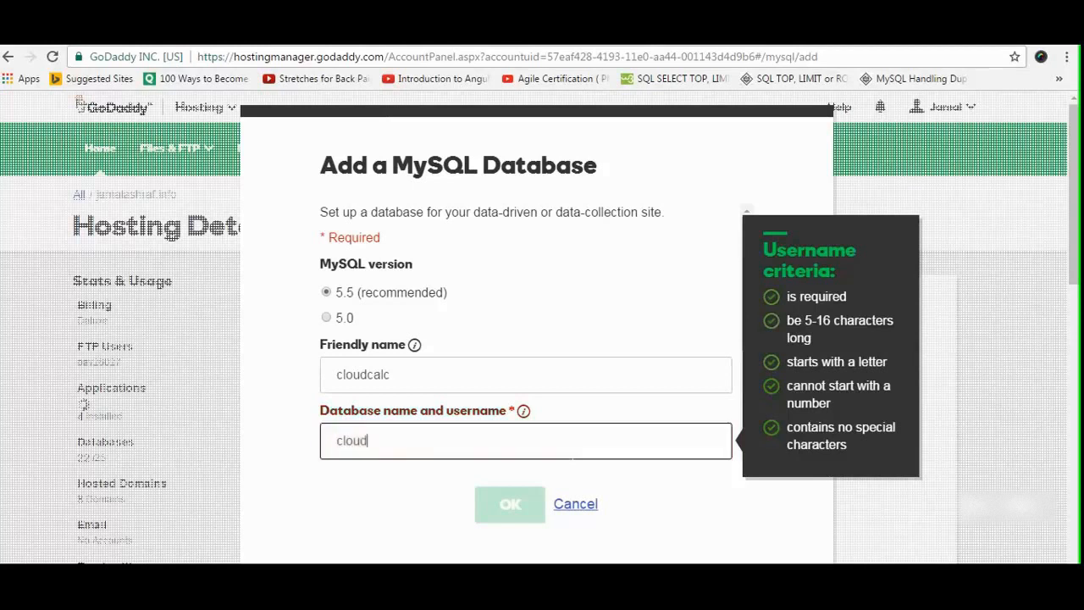
pyautogui.write('calculator')
pyautogui.click(648, 490)
pyautogui.moveTo(748, 330); pyautogui.dragTo(747, 429)
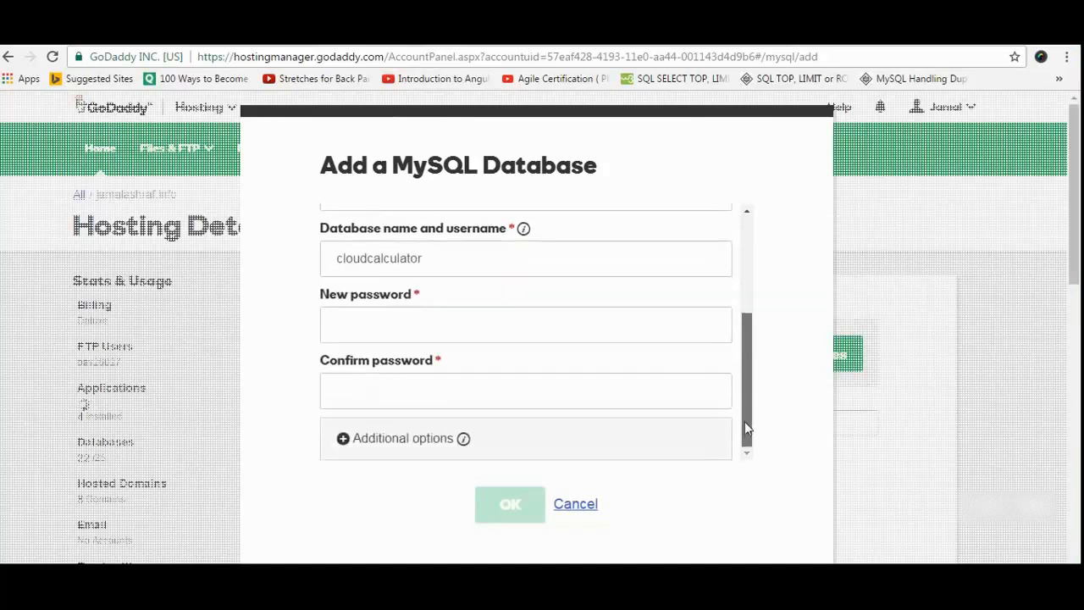
# Step: Enter and confirm the database password, then create the database
pyautogui.click(649, 329)
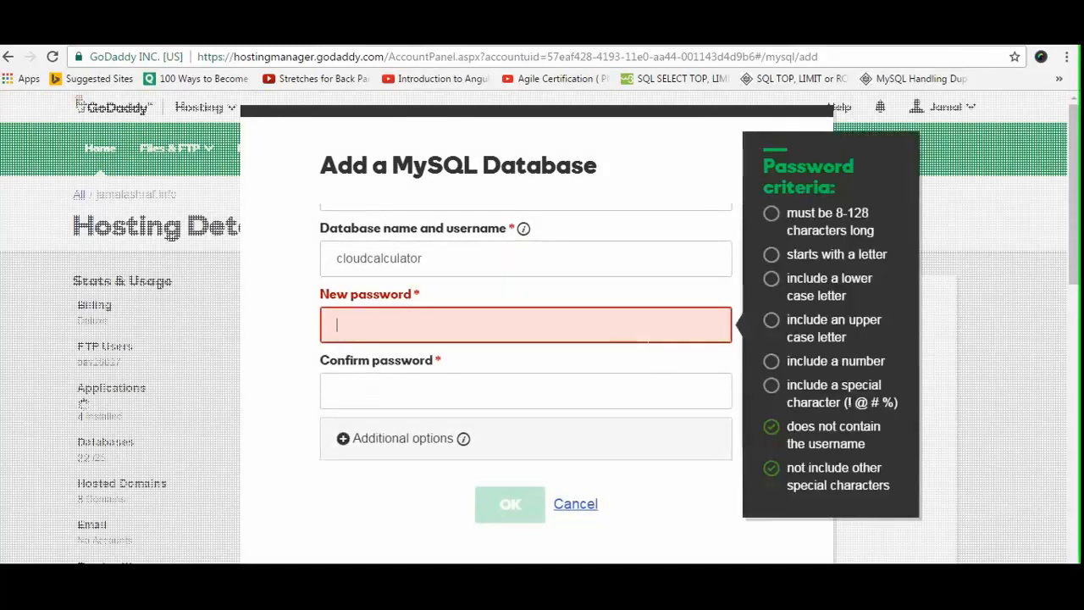
pyautogui.press('Tab')
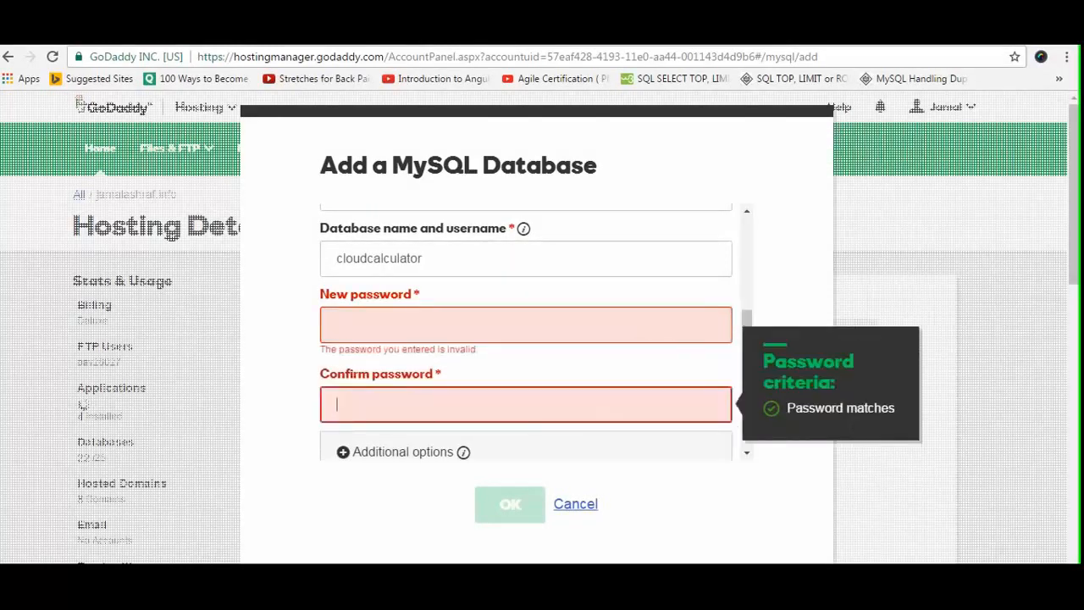
pyautogui.click(588, 336)
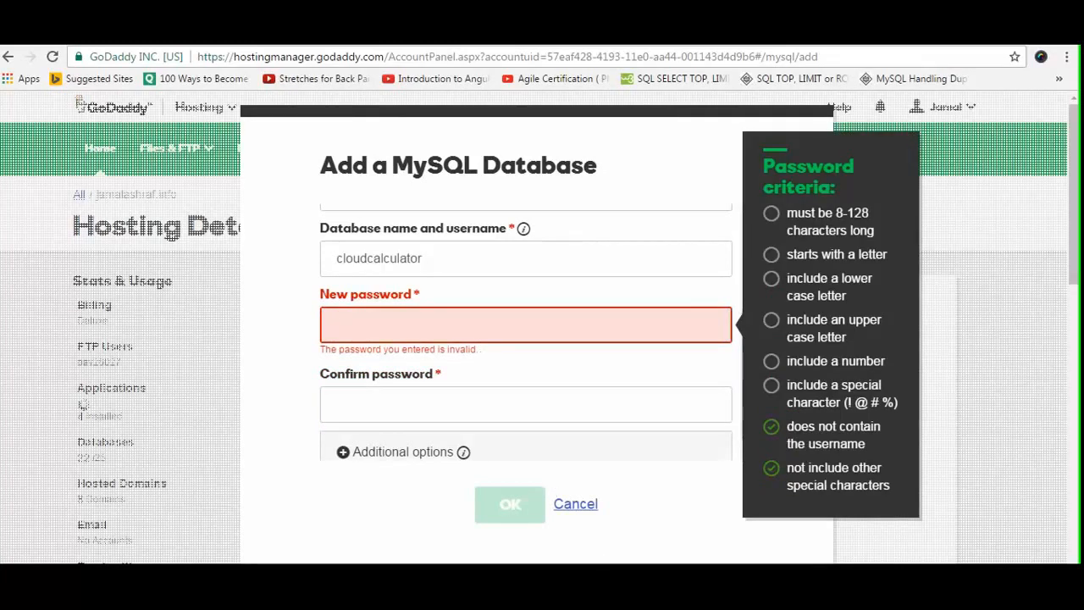
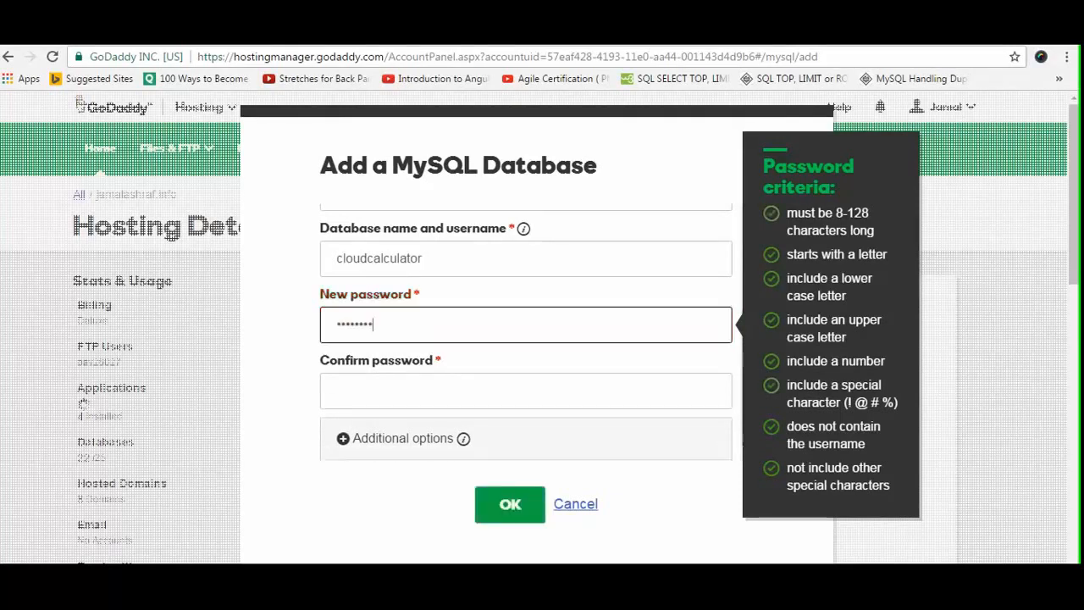
pyautogui.press('Tab')
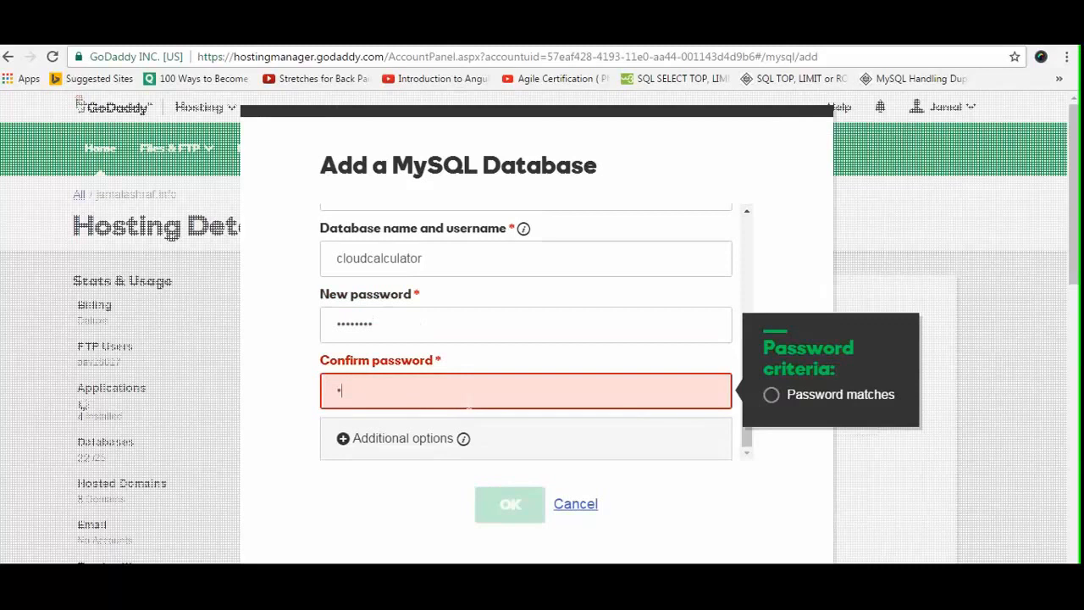
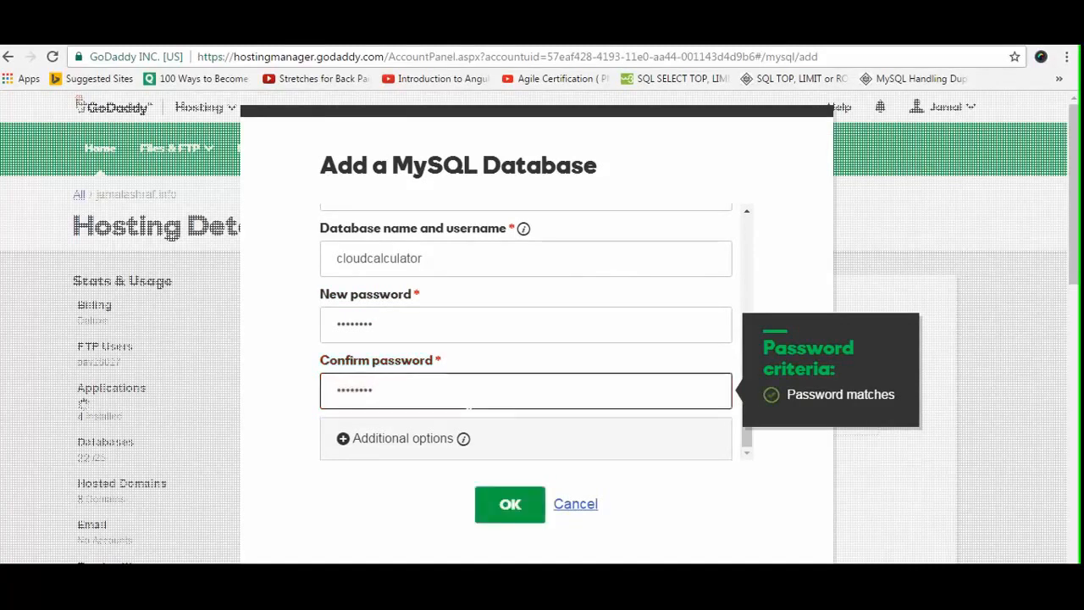
pyautogui.click(509, 504)
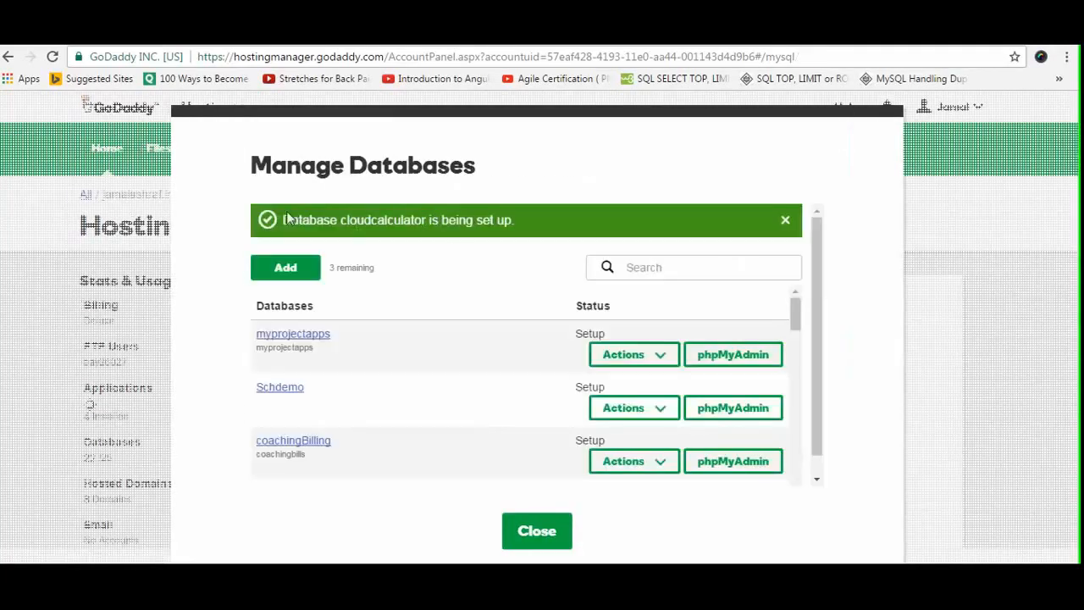
# Step: Highlight the database setup confirmation message, then scroll further down the page
pyautogui.moveTo(284, 221); pyautogui.dragTo(310, 223)
pyautogui.moveTo(438, 226); pyautogui.dragTo(540, 228)
pyautogui.click(533, 222)
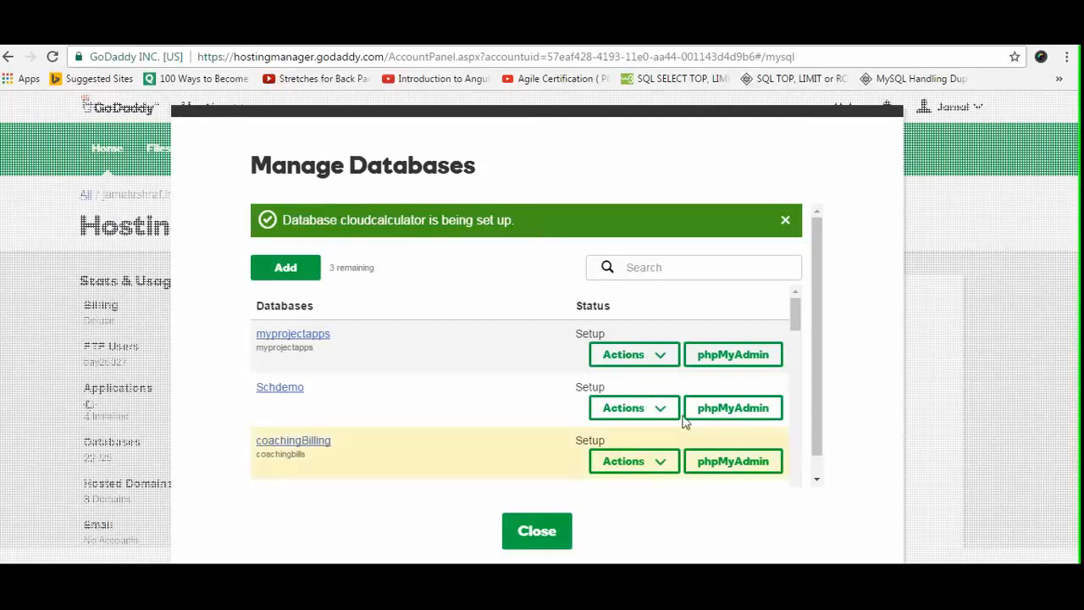
pyautogui.moveTo(795, 322); pyautogui.dragTo(793, 475)
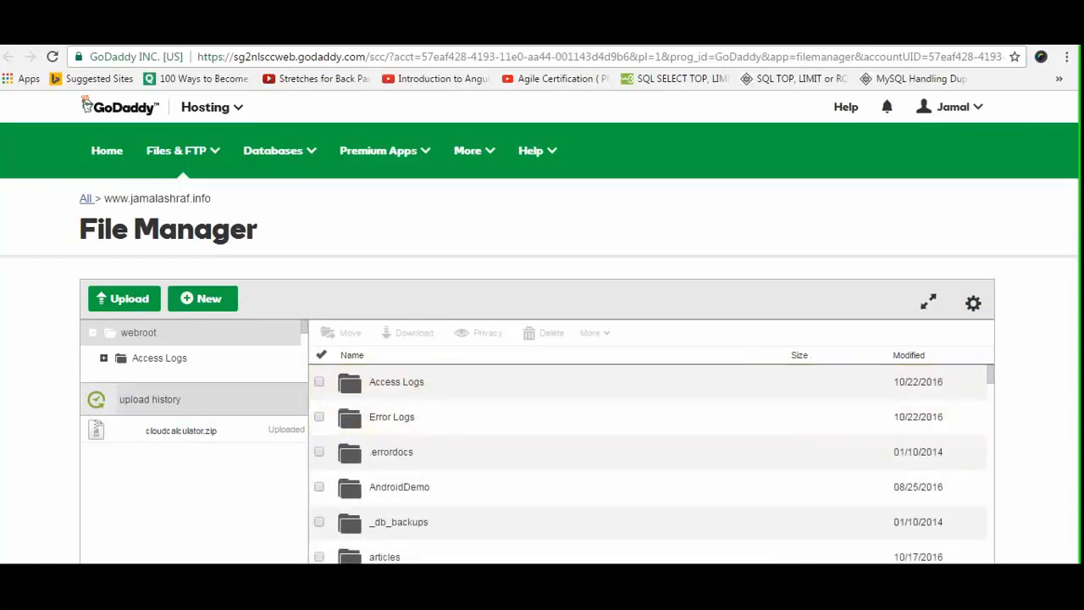
# Step: Extract cloudcalculator.zip with More > Extract, keeping webroot as the destination
pyautogui.scroll(-10, 412, 465)
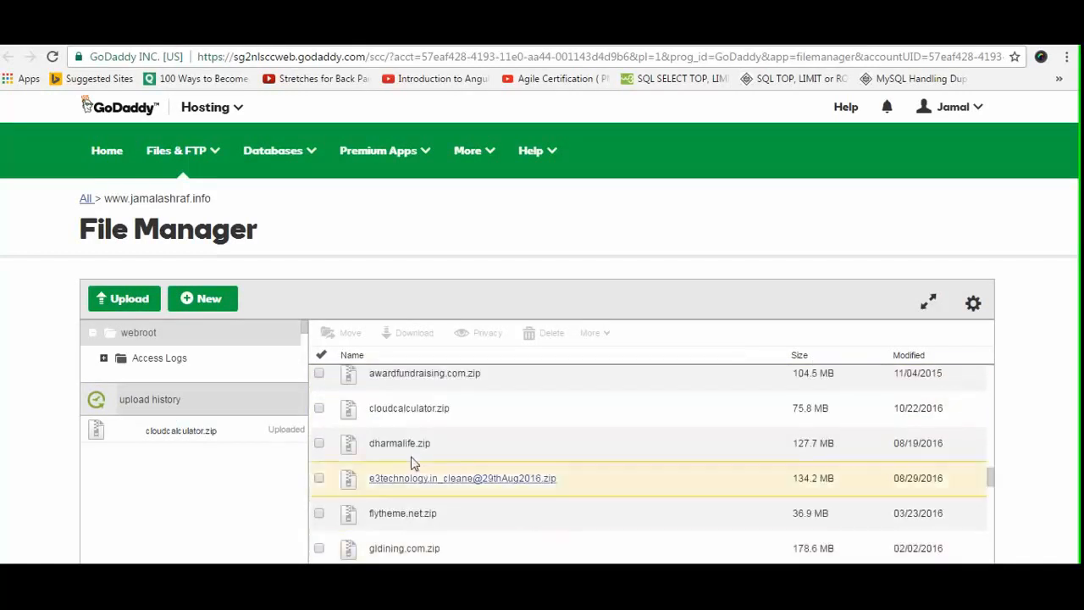
pyautogui.rightClick(399, 413)
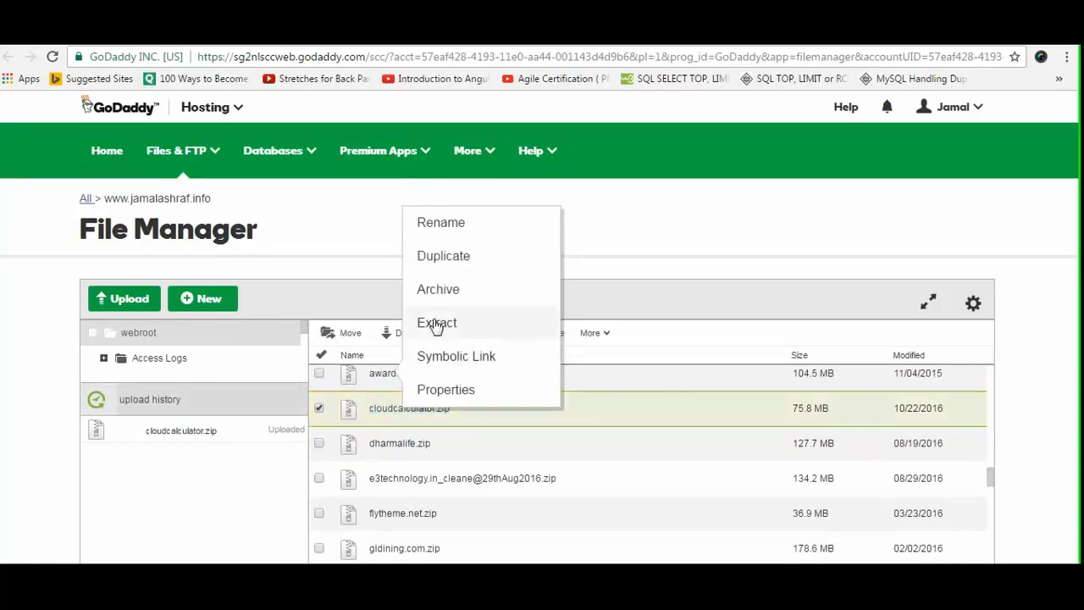
pyautogui.click(319, 410)
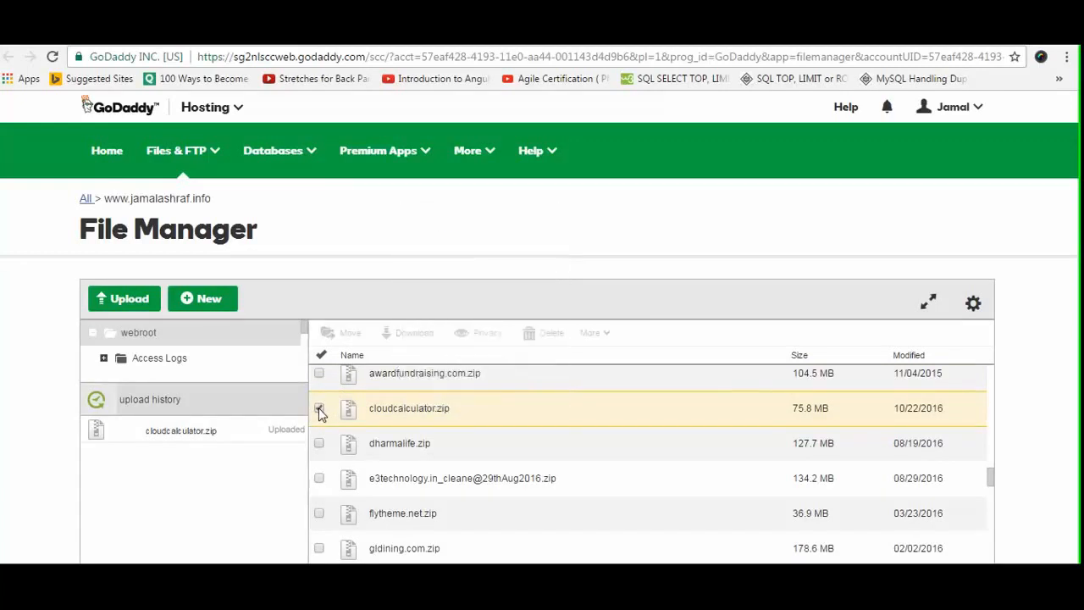
pyautogui.click(319, 410)
pyautogui.click(614, 337)
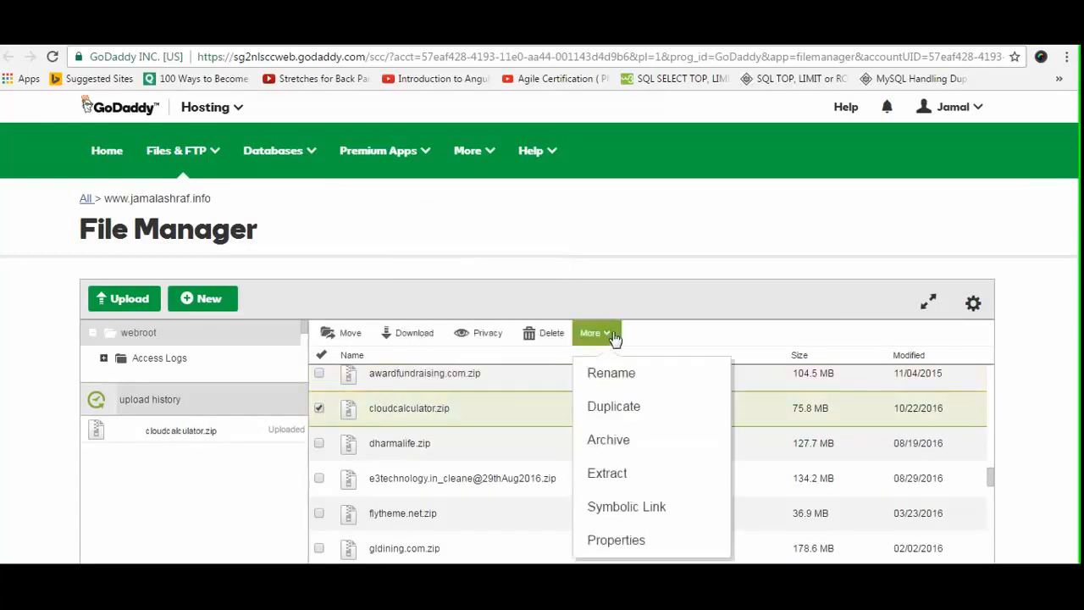
pyautogui.click(609, 476)
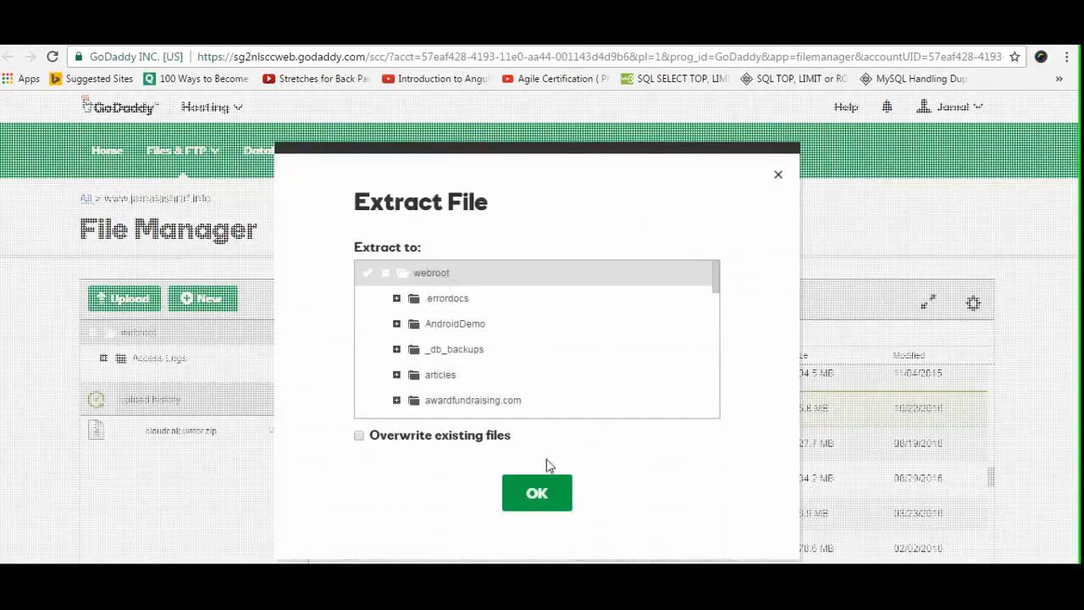
pyautogui.click(542, 495)
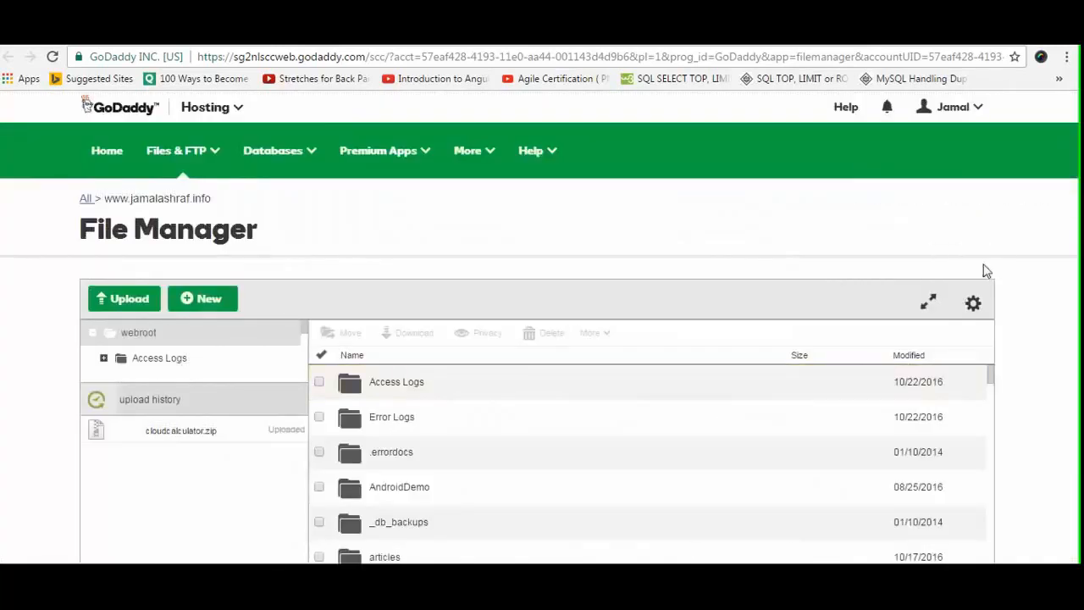
# Step: Browse into cloudcalculator/application/config and tick database.php
pyautogui.moveTo(993, 379); pyautogui.dragTo(991, 398)
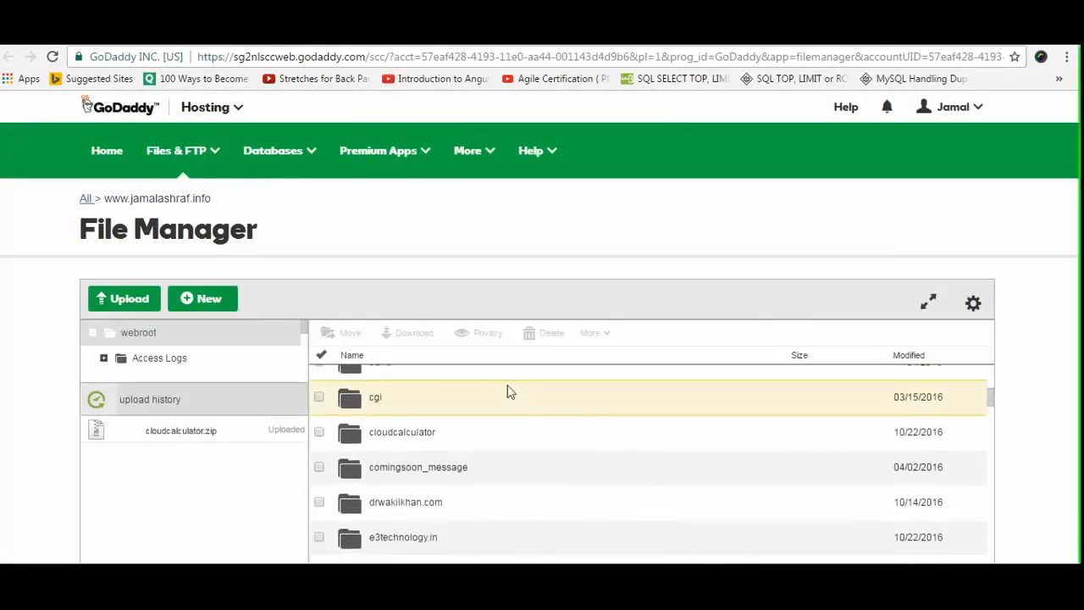
pyautogui.click(403, 433)
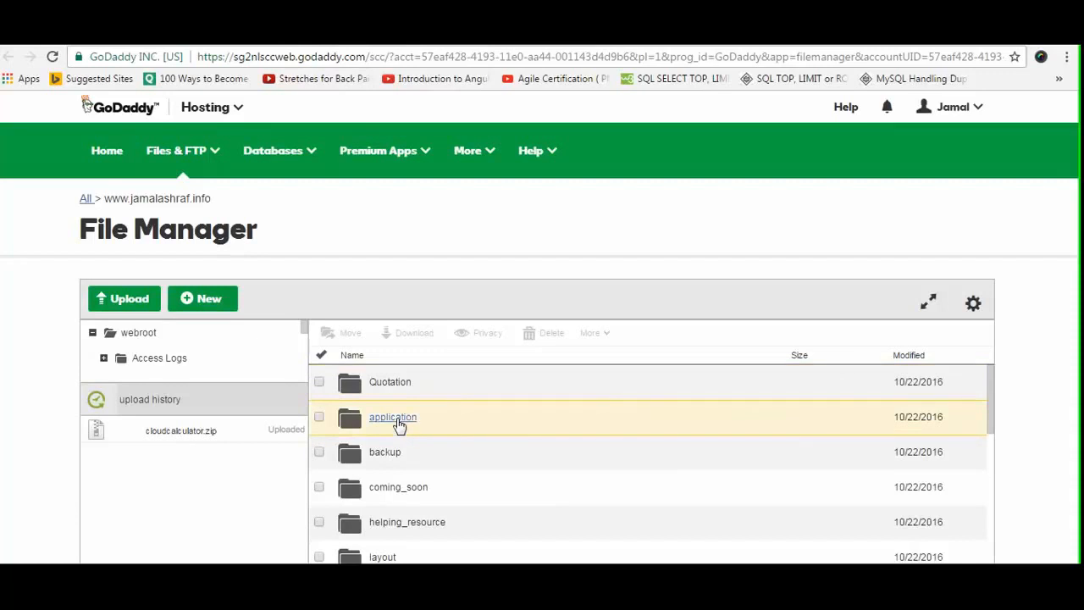
pyautogui.click(392, 417)
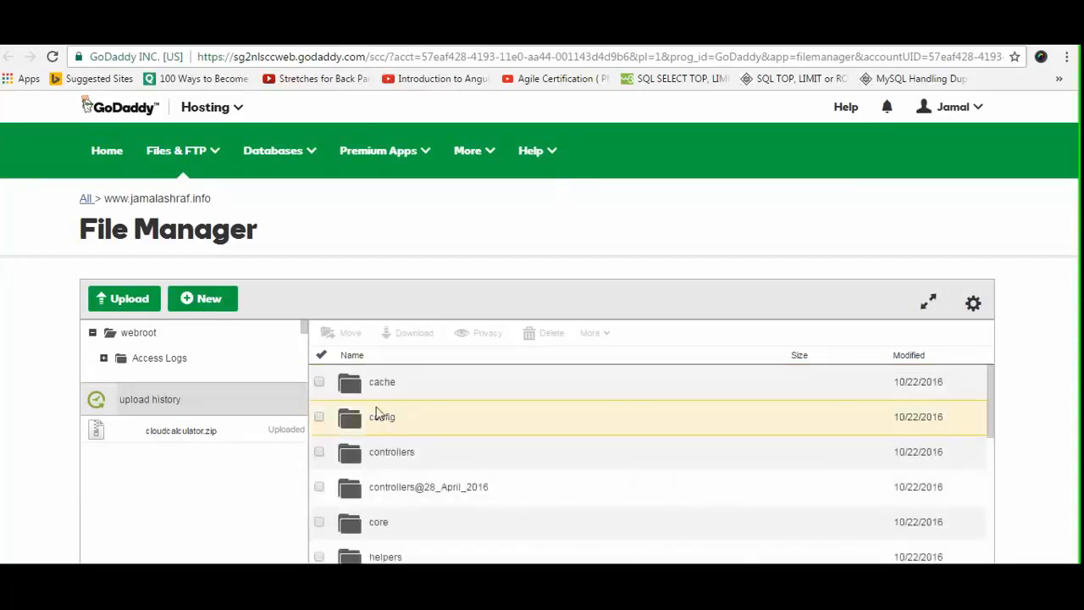
pyautogui.click(384, 418)
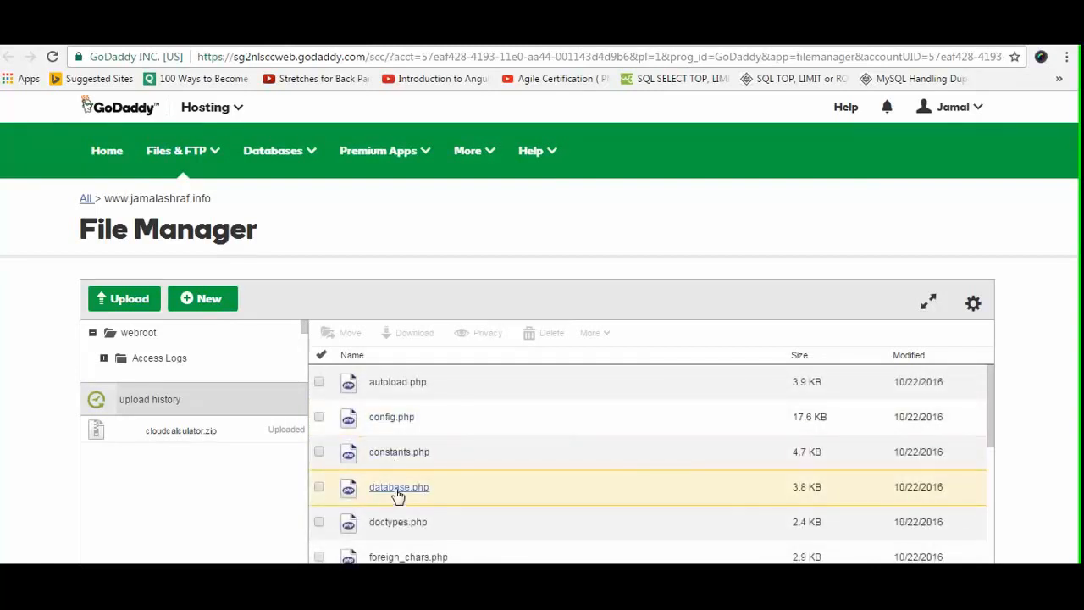
pyautogui.click(320, 489)
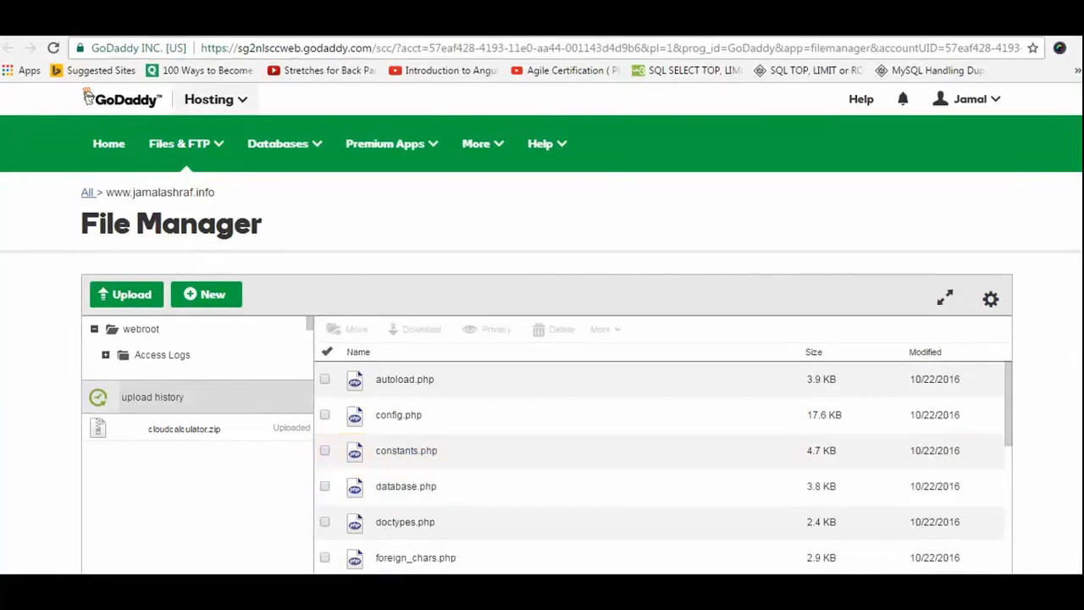
# Step: Open database.php in the editor and select the 'localhost' hostname on line 67
pyautogui.click(404, 489)
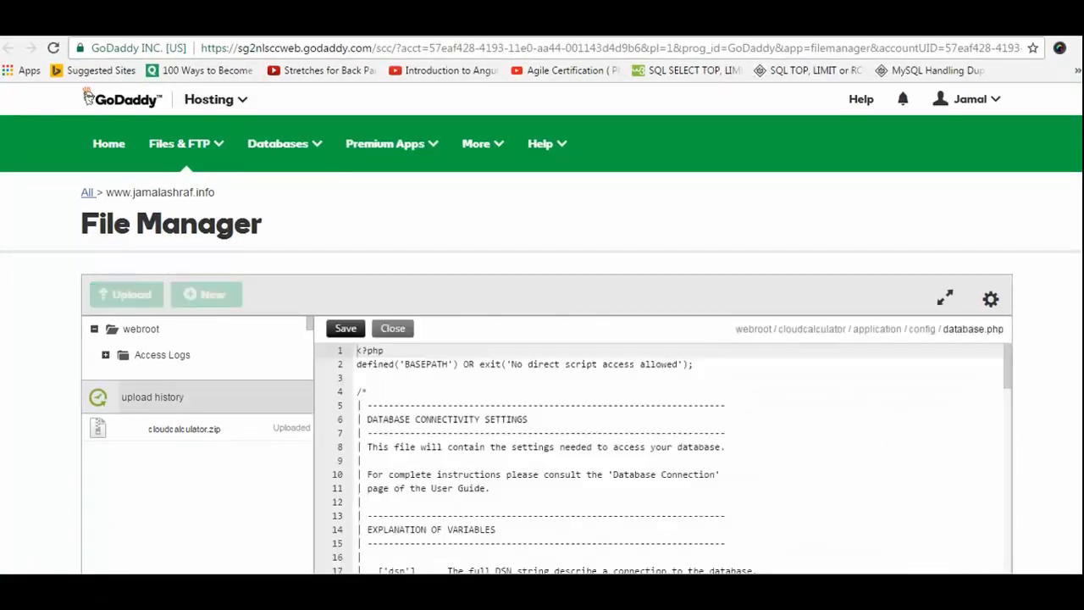
pyautogui.moveTo(1006, 365); pyautogui.dragTo(1010, 542)
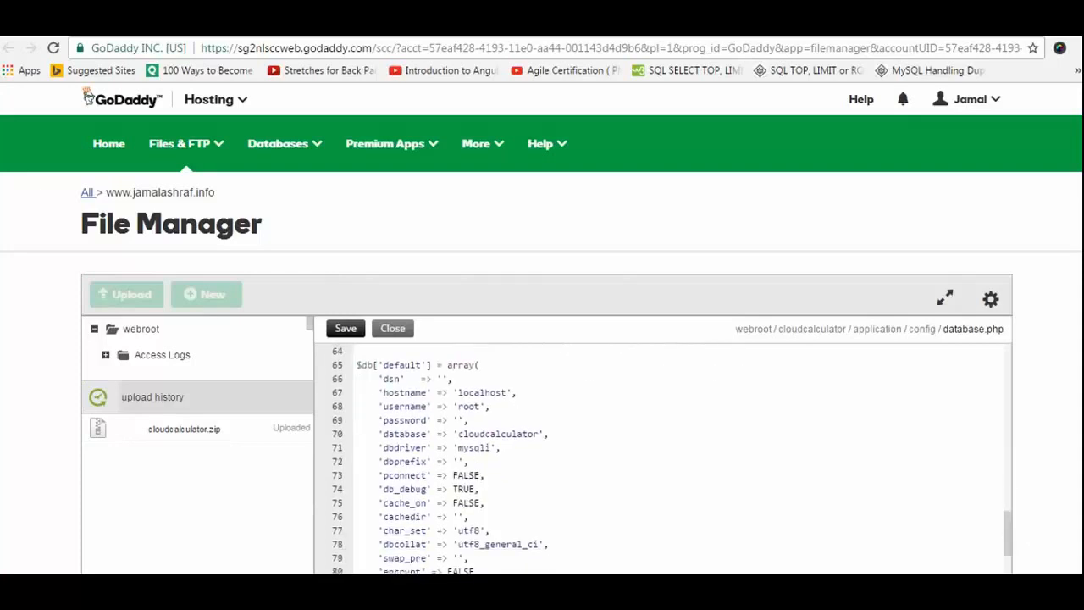
pyautogui.doubleClick(475, 393)
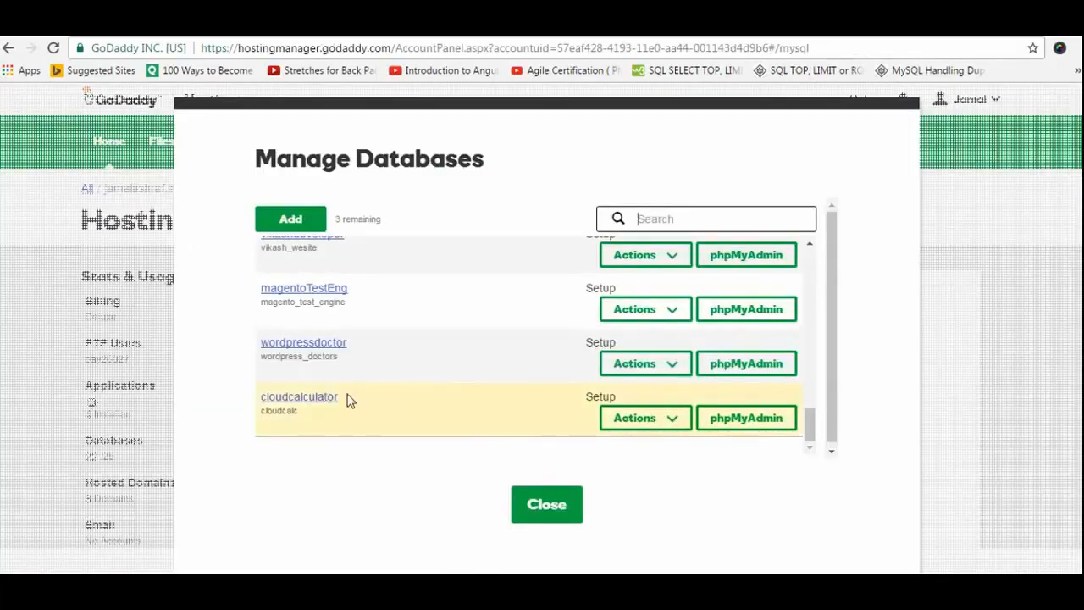
pyautogui.moveTo(347, 399); pyautogui.dragTo(271, 398)
pyautogui.click(366, 495)
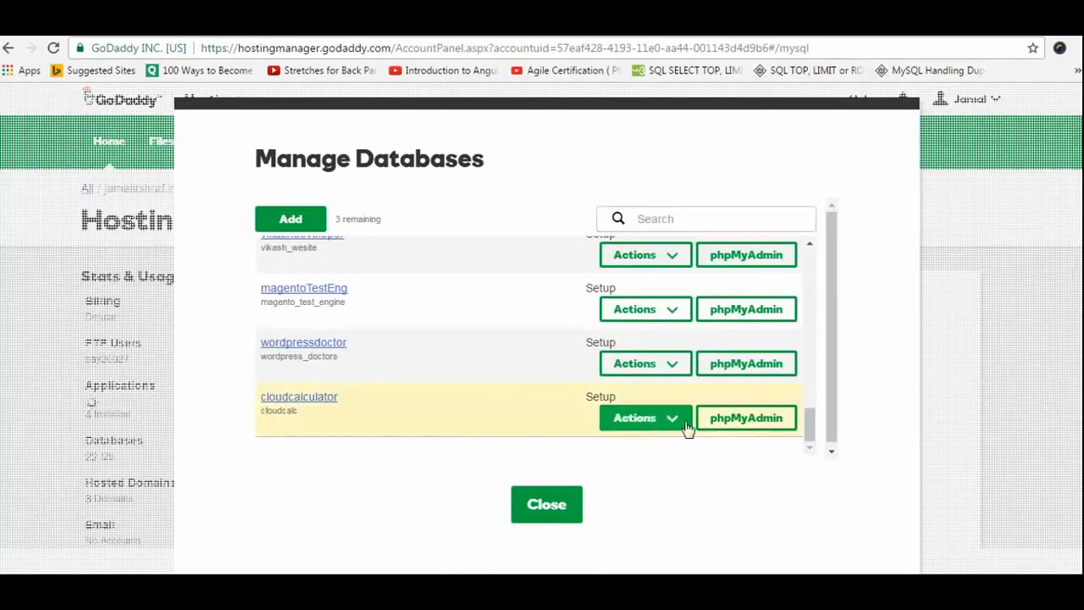
# Step: Copy the cloudcalculator database's hostname from its Details, then return to database.php
pyautogui.click(678, 424)
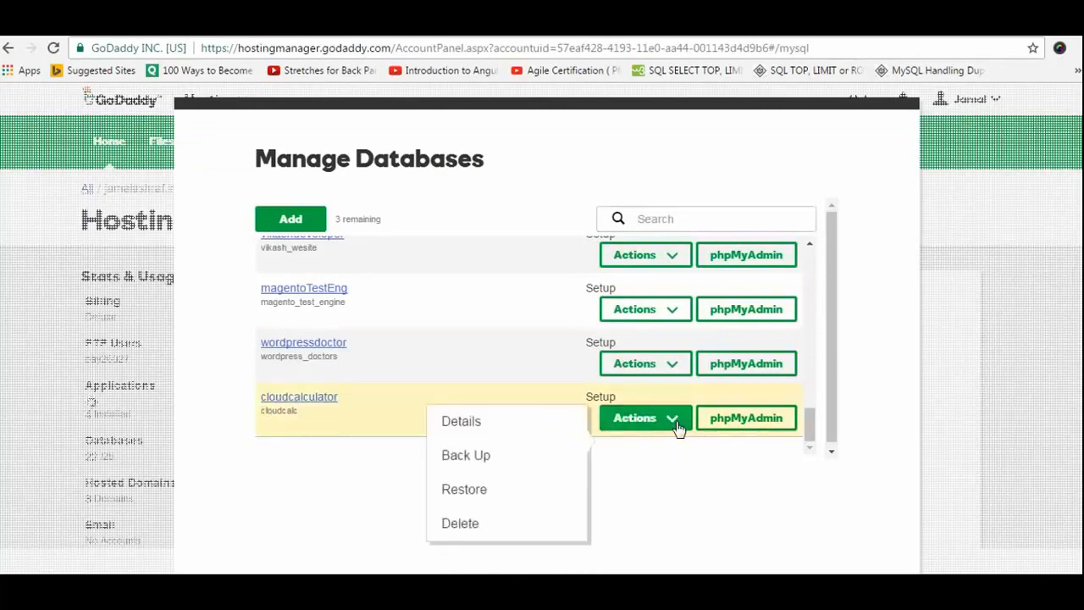
pyautogui.click(485, 422)
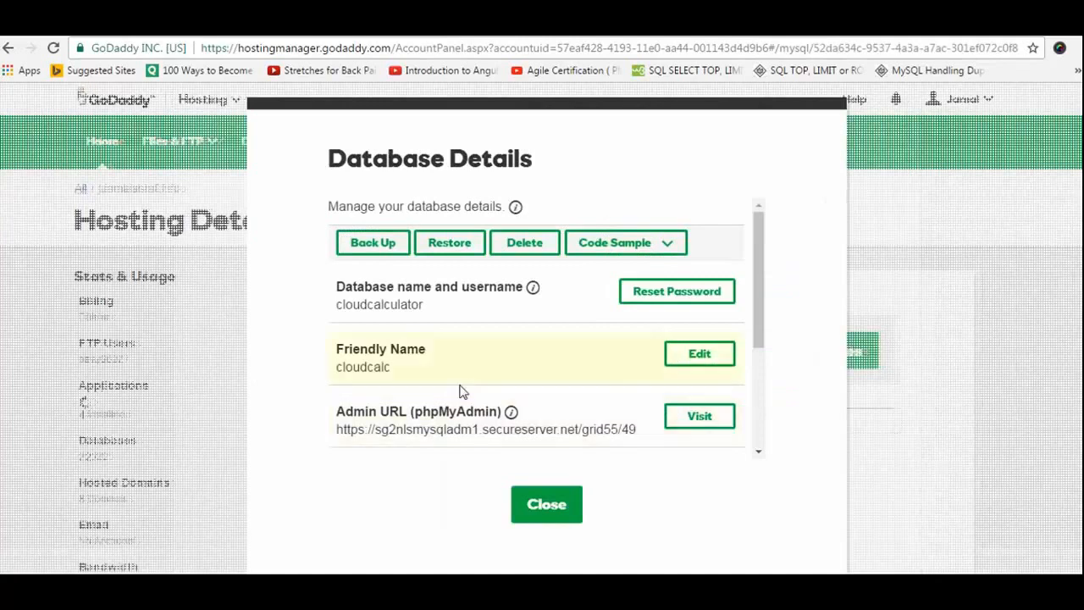
pyautogui.moveTo(761, 333); pyautogui.dragTo(757, 436)
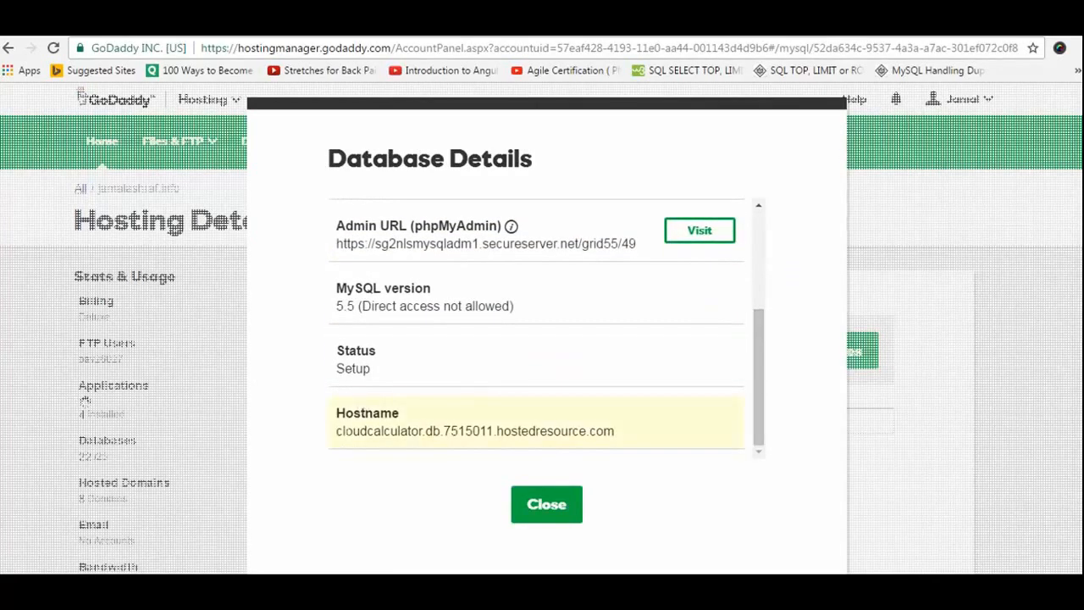
pyautogui.moveTo(337, 432); pyautogui.dragTo(615, 431)
pyautogui.hotkey('ctrl', 'c')
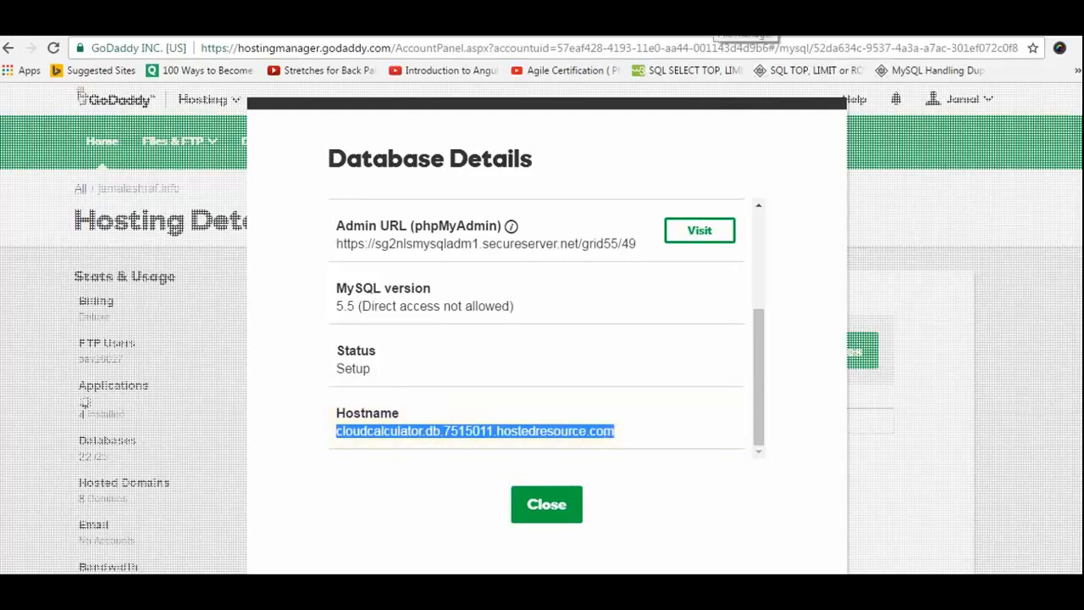
pyautogui.click(714, 26)
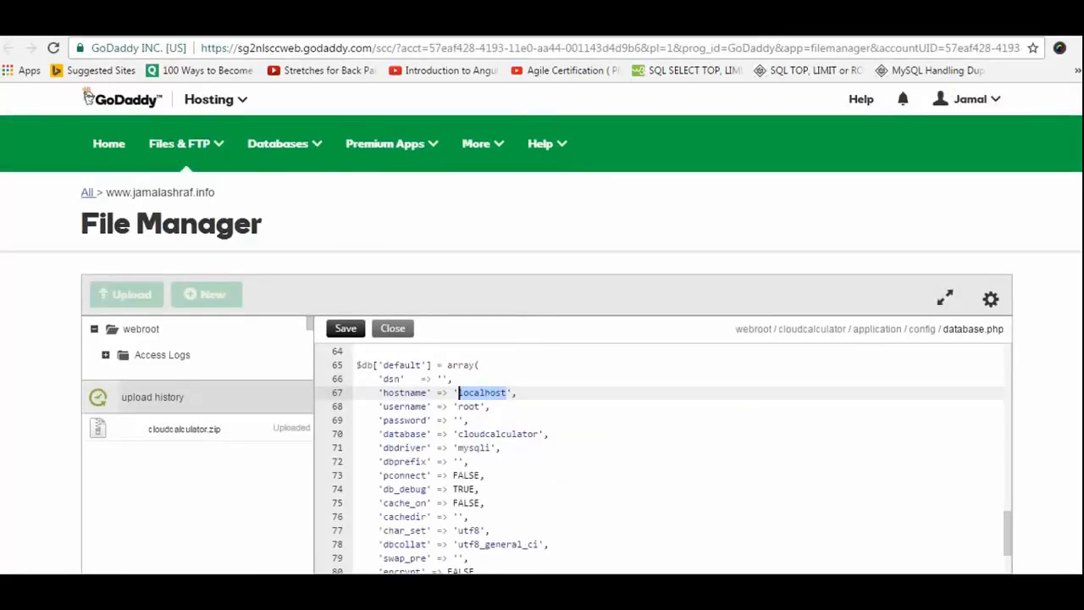
# Step: Replace localhost with the hosted database hostname and copy the cloudcalculator username from the database details
pyautogui.hotkey('ctrl', 'v')
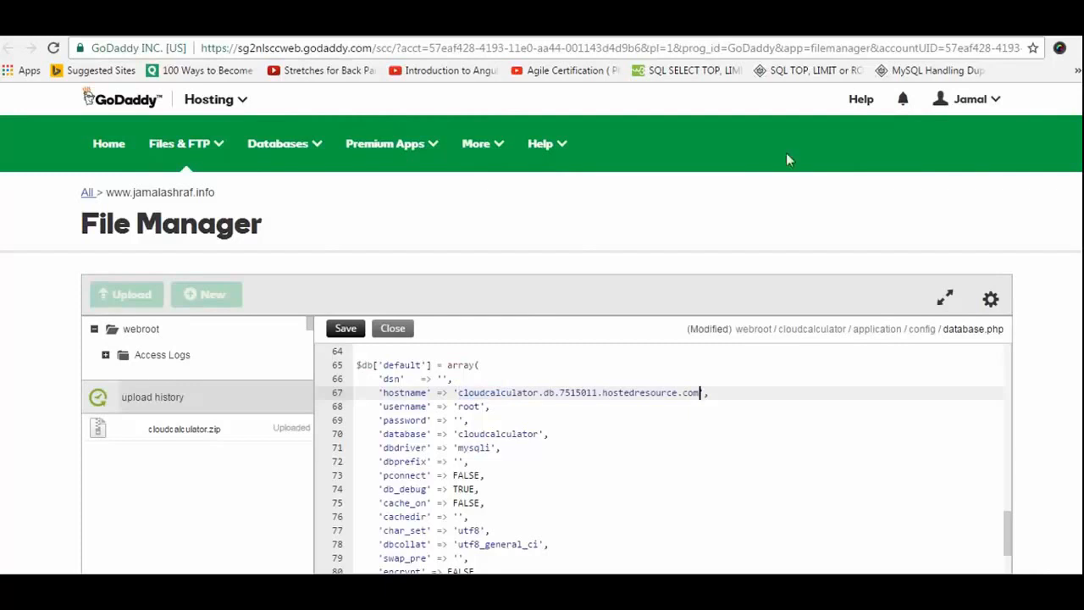
pyautogui.click(737, 25)
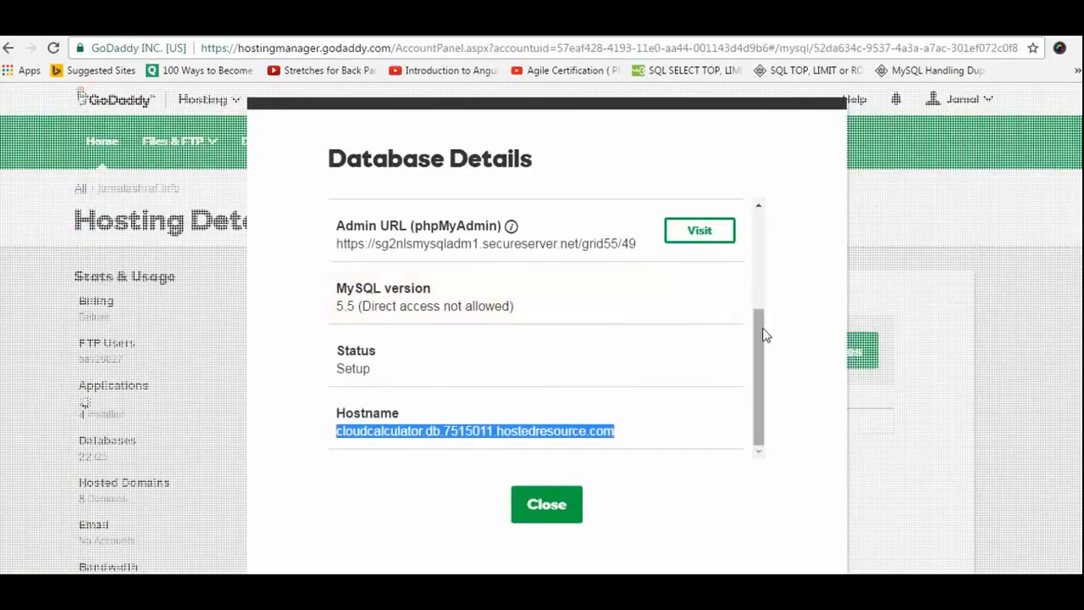
pyautogui.moveTo(760, 327); pyautogui.dragTo(755, 202)
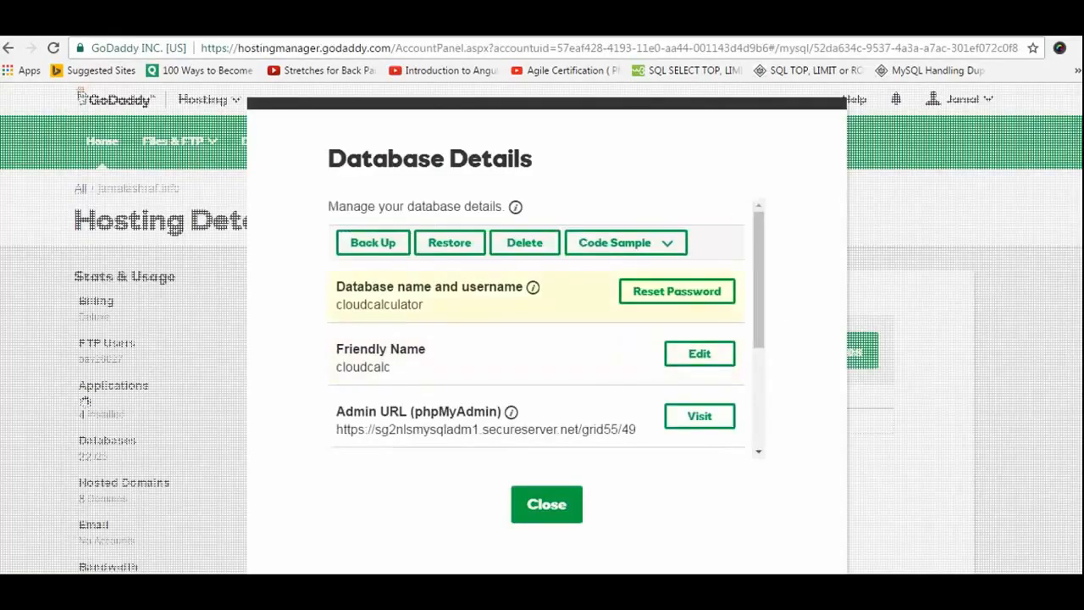
pyautogui.doubleClick(394, 305)
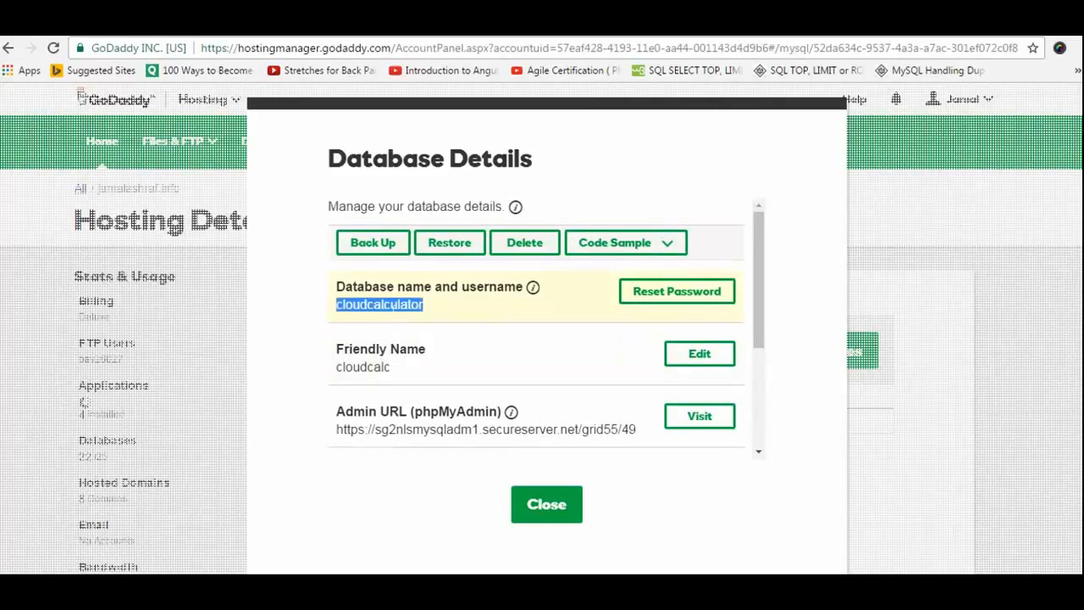
pyautogui.moveTo(336, 286); pyautogui.dragTo(522, 288)
pyautogui.click(398, 302)
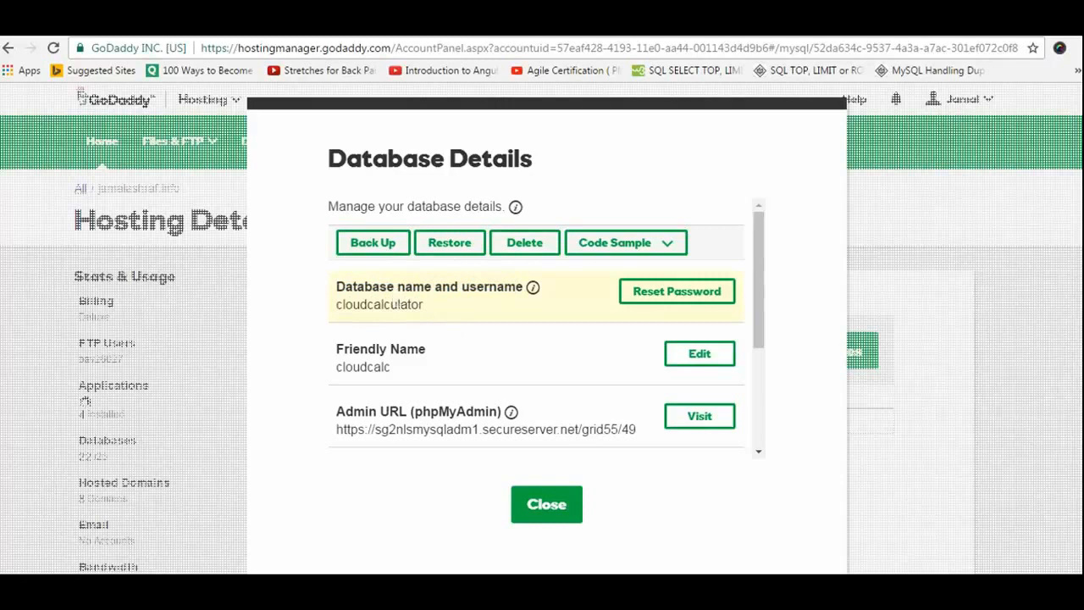
pyautogui.doubleClick(379, 304)
pyautogui.hotkey('ctrl', 'c')
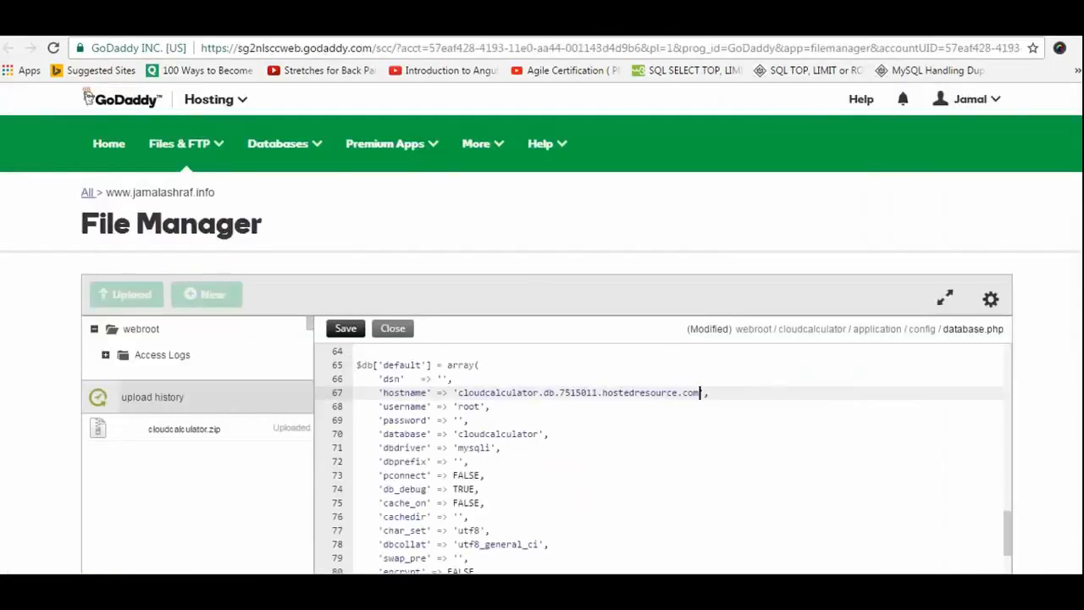
# Step: Set username and database name to cloudcalculator, enter the database password, and save database.php
pyautogui.moveTo(480, 406); pyautogui.dragTo(459, 407)
pyautogui.hotkey('ctrl', 'v')
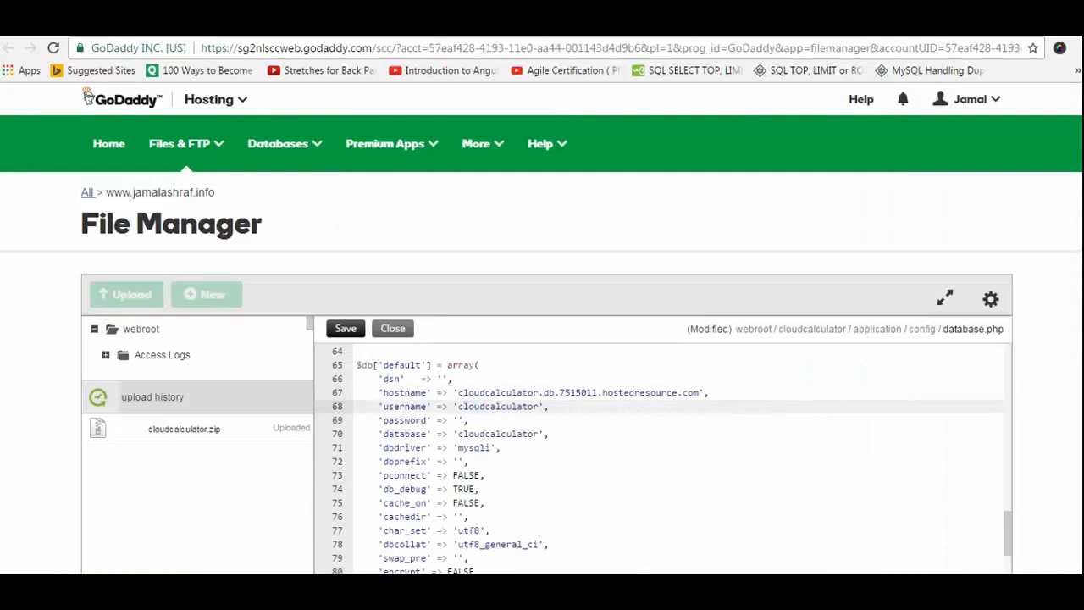
pyautogui.moveTo(538, 434); pyautogui.dragTo(459, 434)
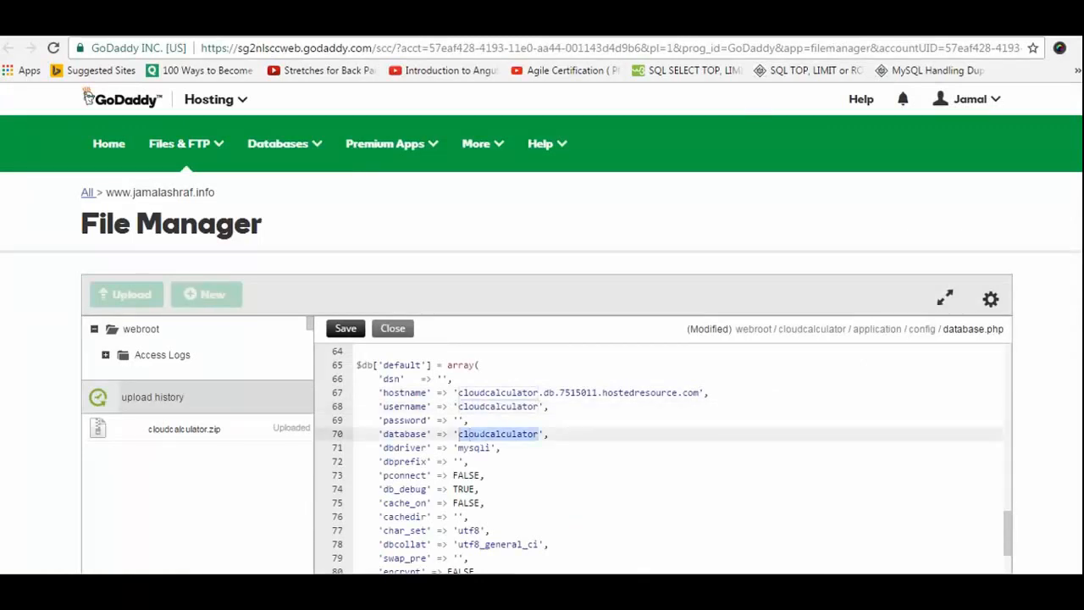
pyautogui.hotkey('ctrl', 'v')
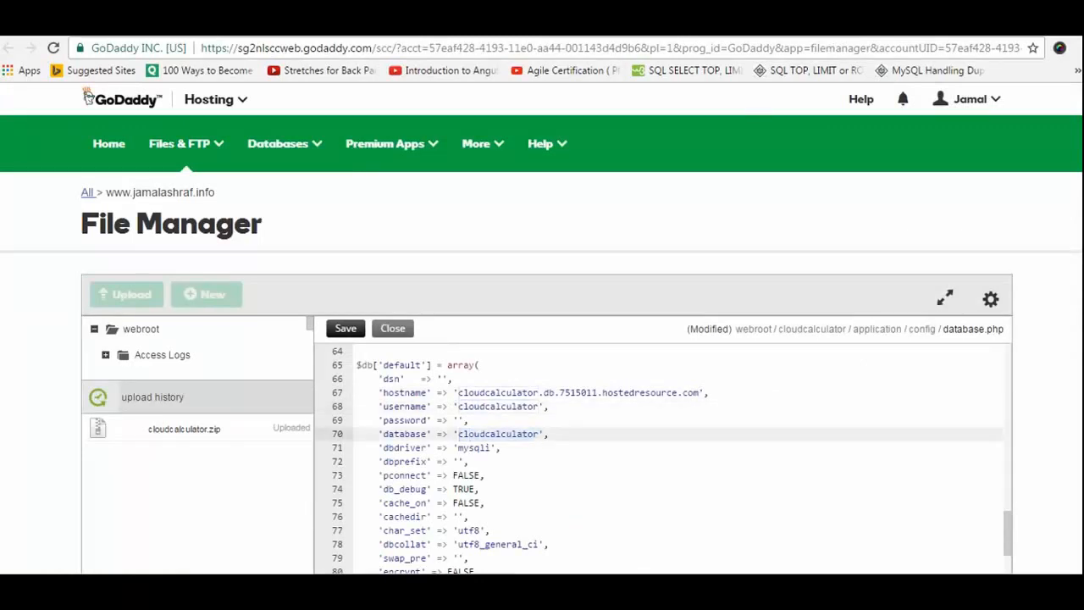
pyautogui.click(458, 420)
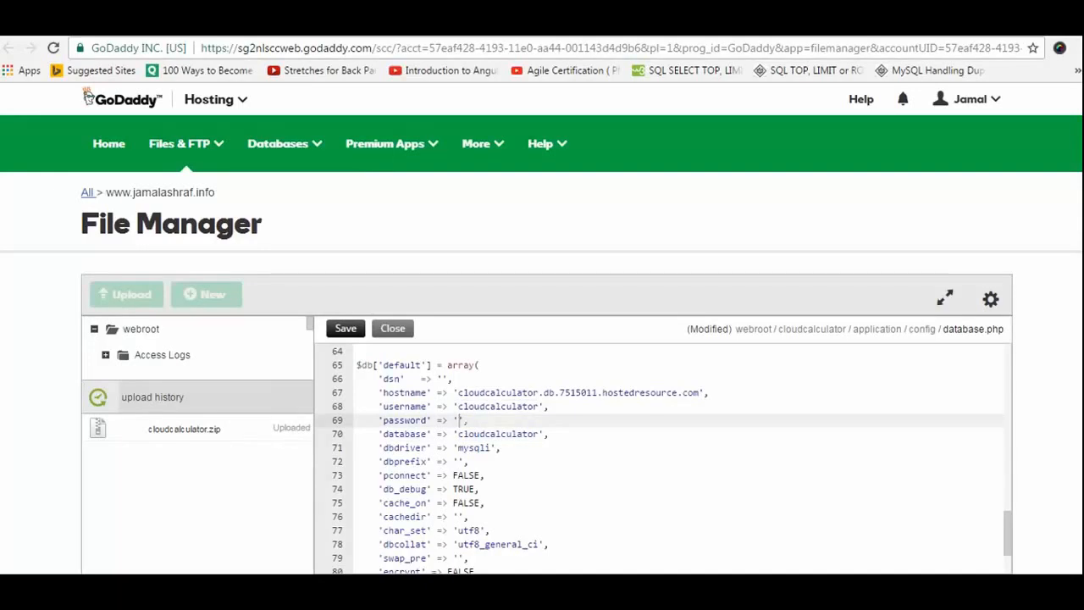
pyautogui.write('Your Password')
pyautogui.scroll(4, 660, 457)
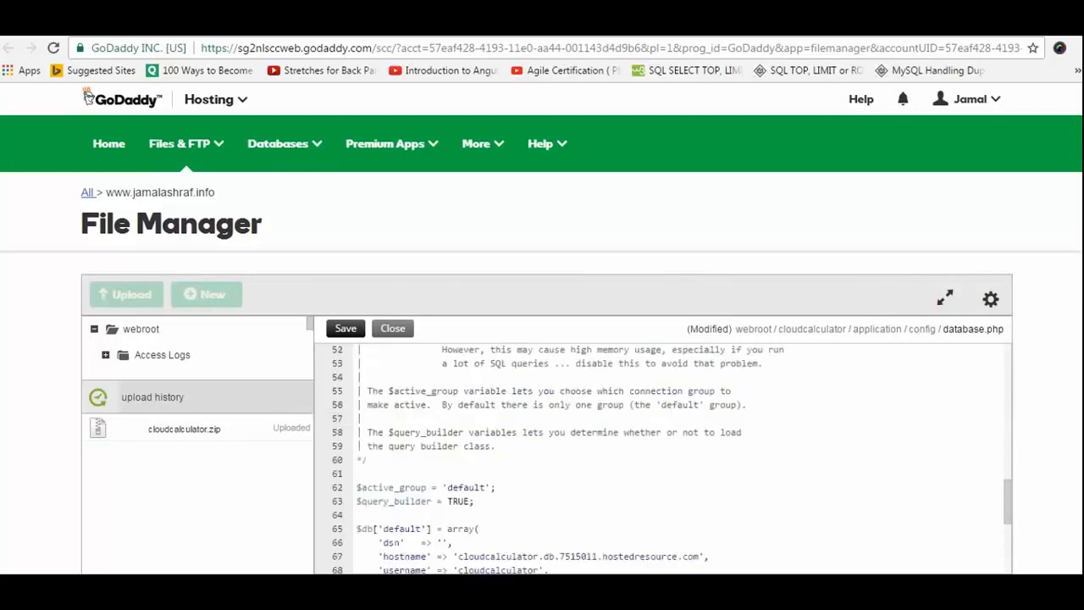
pyautogui.click(346, 329)
# Step: Close database.php and open config.php at the base_url value on line 20
pyautogui.click(408, 329)
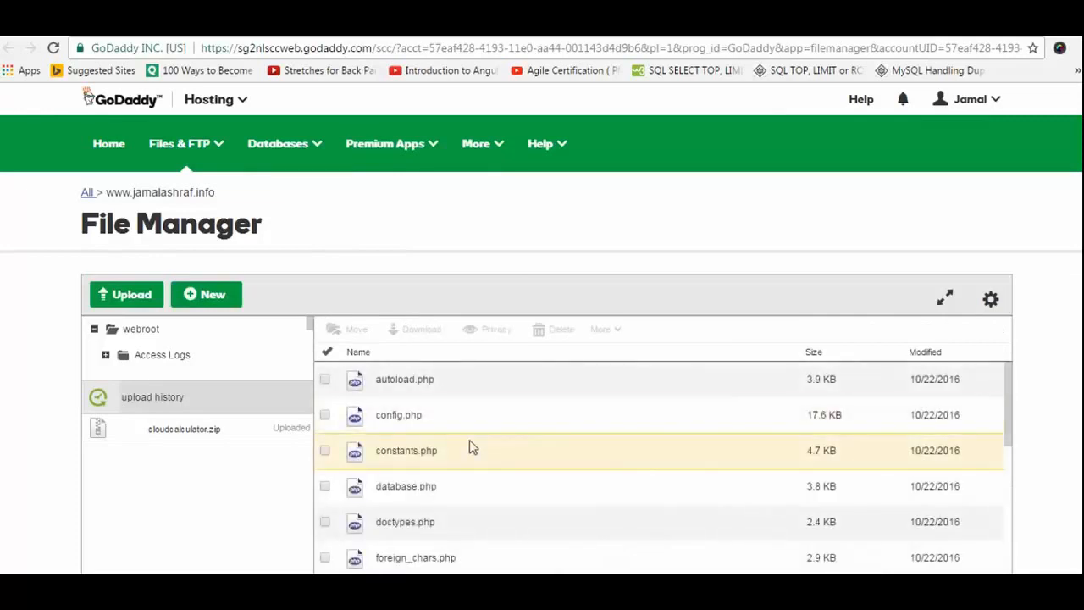
pyautogui.click(398, 417)
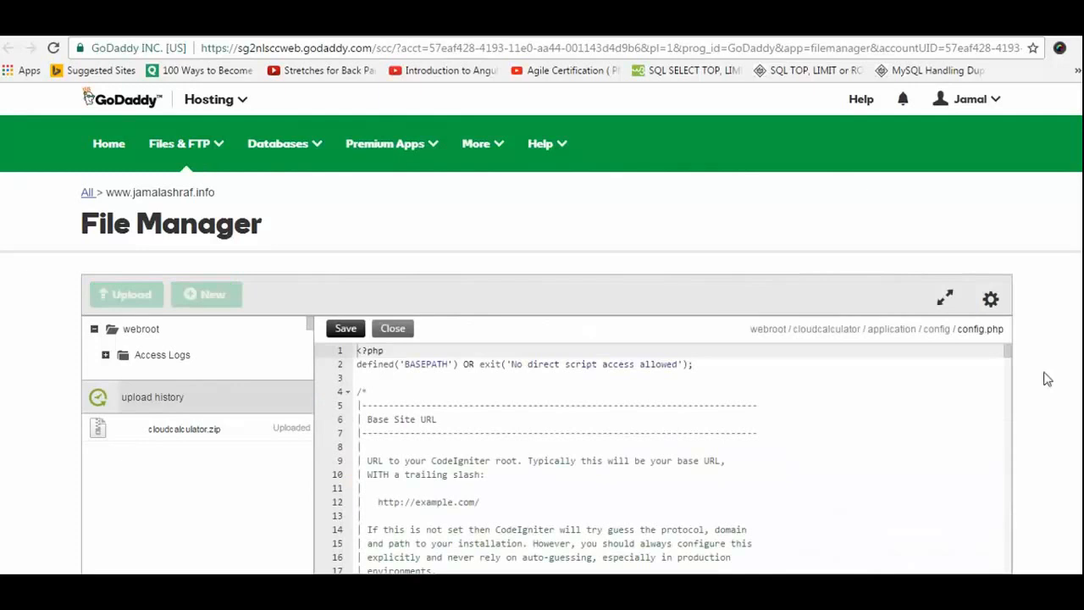
pyautogui.moveTo(1009, 351); pyautogui.dragTo(1011, 363)
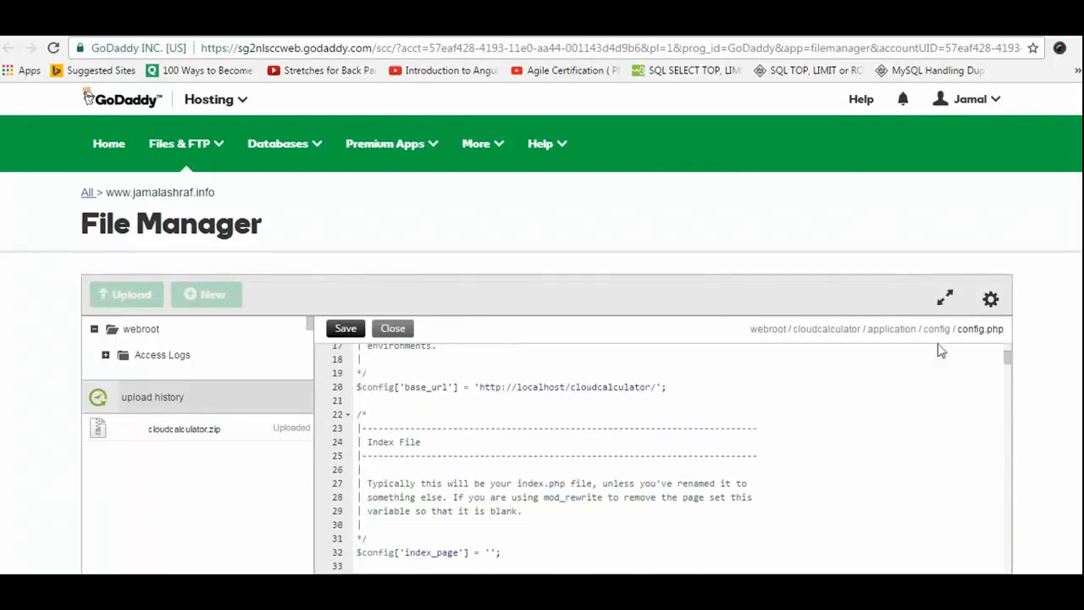
pyautogui.moveTo(480, 386); pyautogui.dragTo(656, 386)
pyautogui.click(670, 387)
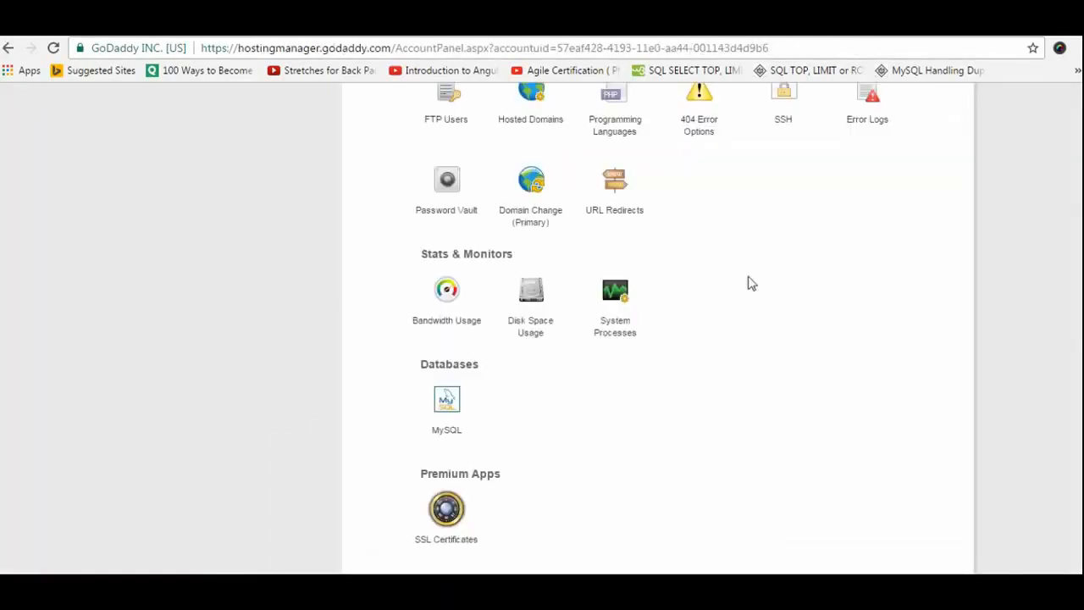
# Step: Scroll to the top of Hosting Details and copy the site's domain name from the breadcrumb
pyautogui.scroll(1, 750, 283)
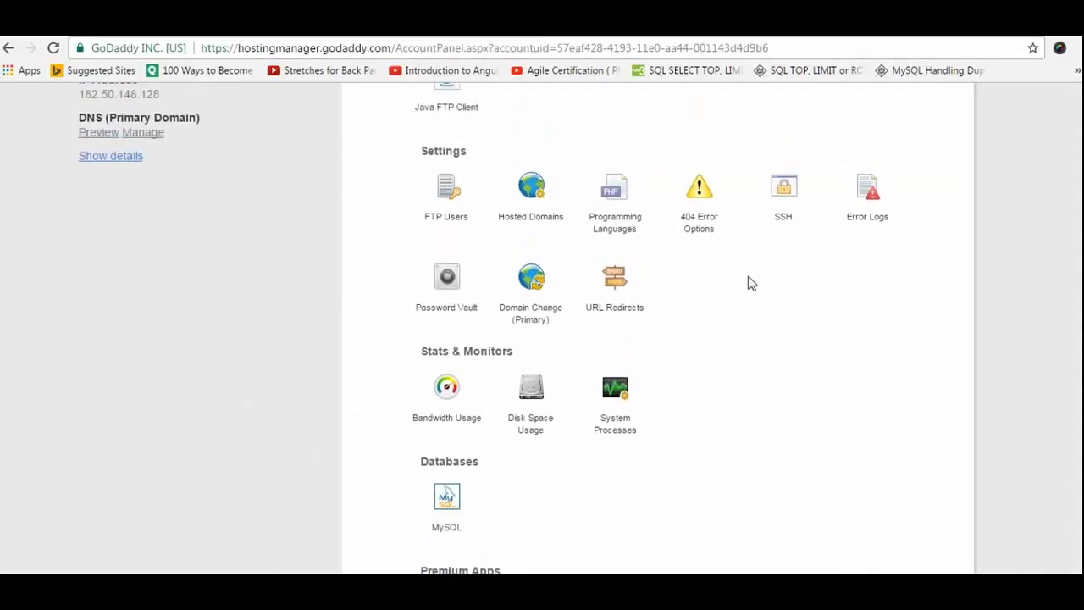
pyautogui.scroll(1, 750, 283)
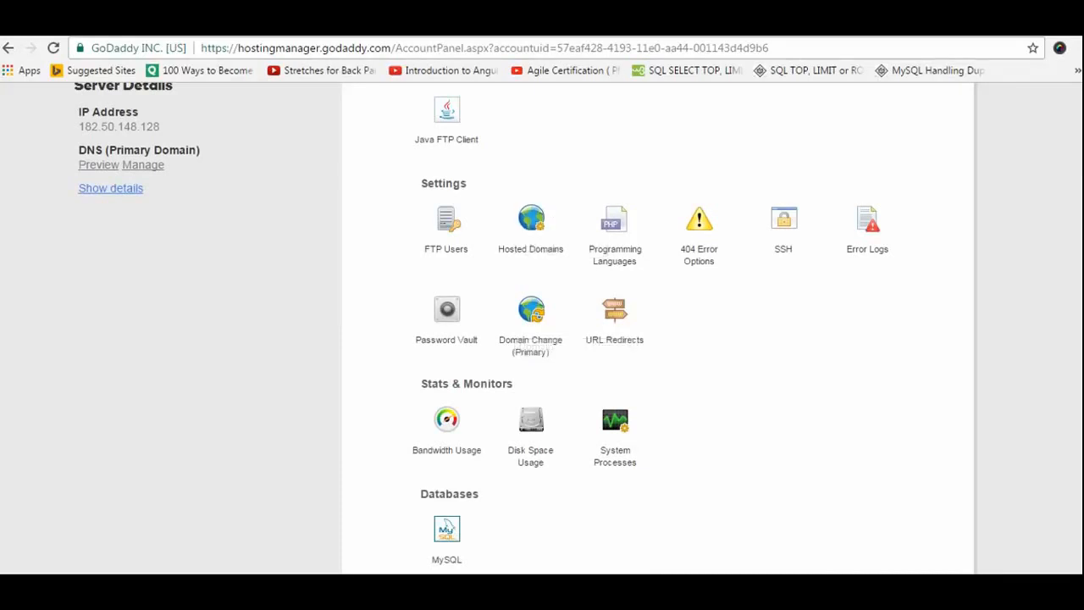
pyautogui.scroll(2, 1026, 405)
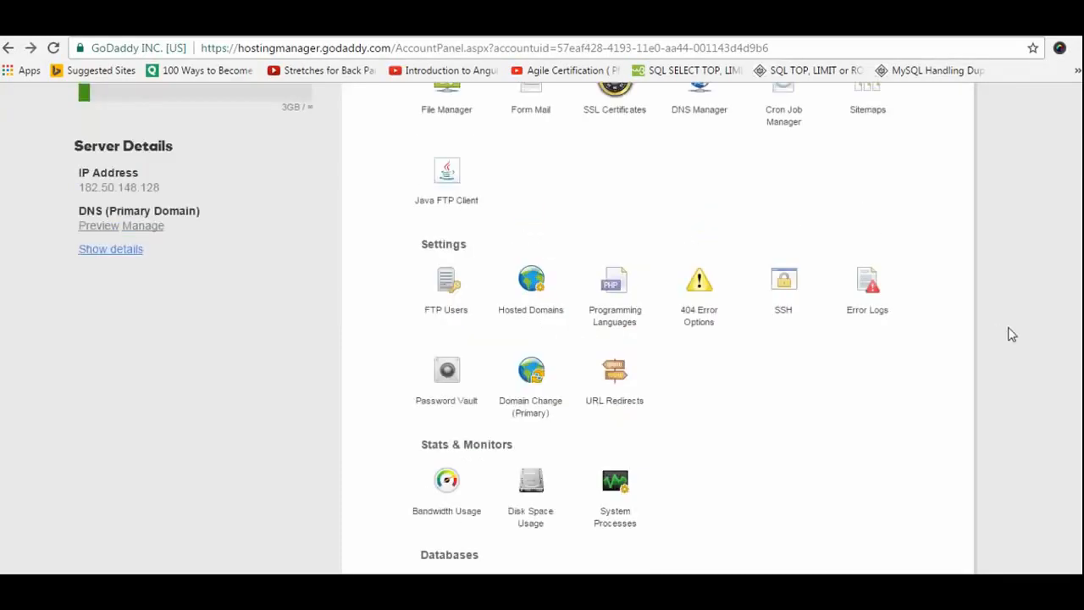
pyautogui.scroll(7, 542, 329)
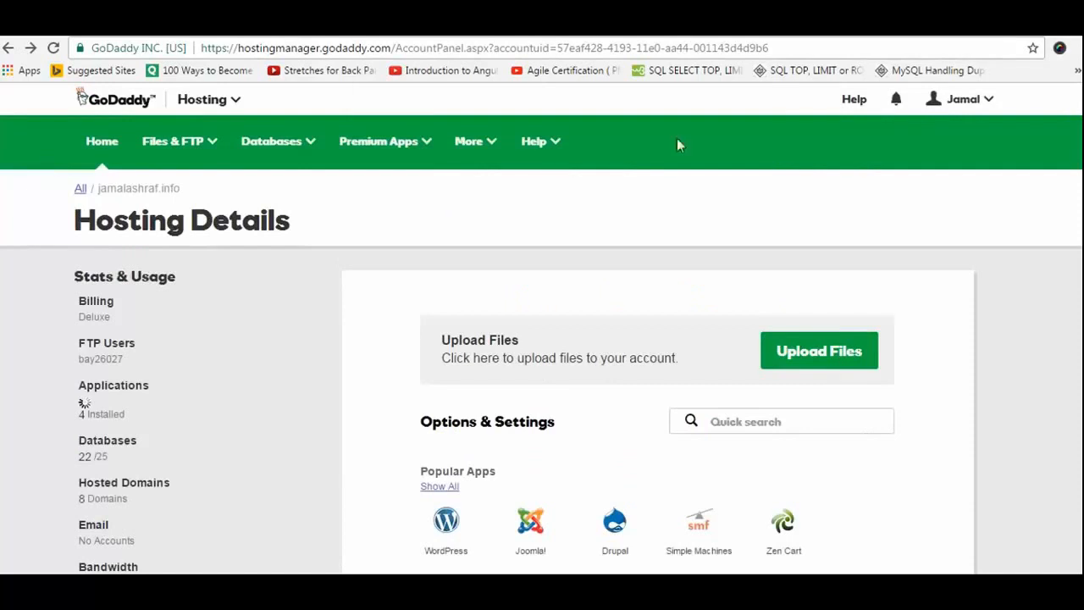
pyautogui.moveTo(184, 188); pyautogui.dragTo(97, 189)
pyautogui.hotkey('ctrl', 'c')
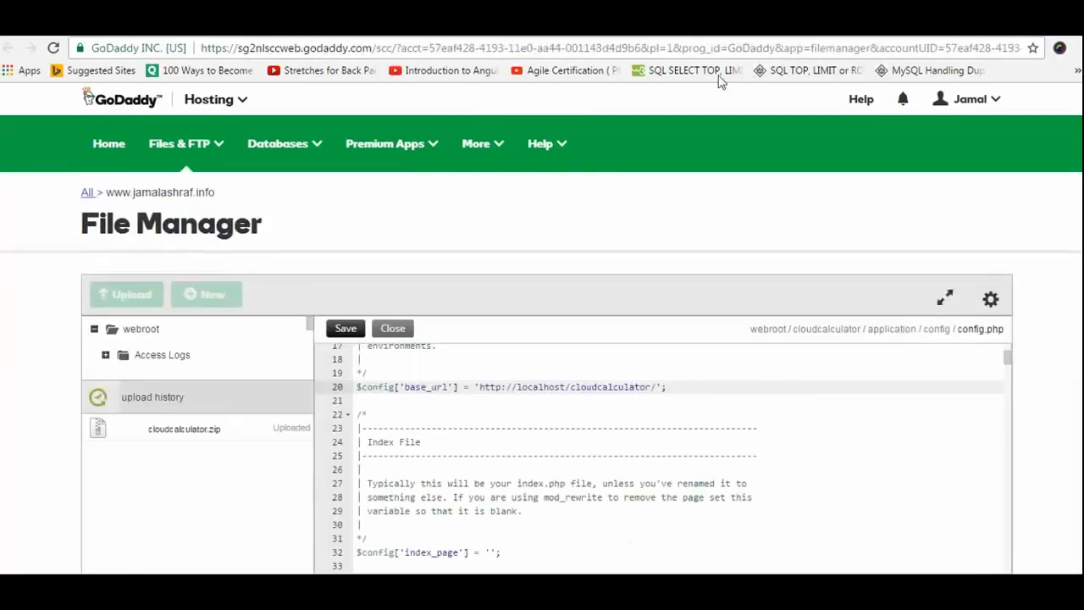
# Step: Replace localhost in config.php's base_url with the site's domain, save, and reopen the cloudcalculator folder
pyautogui.doubleClick(544, 387)
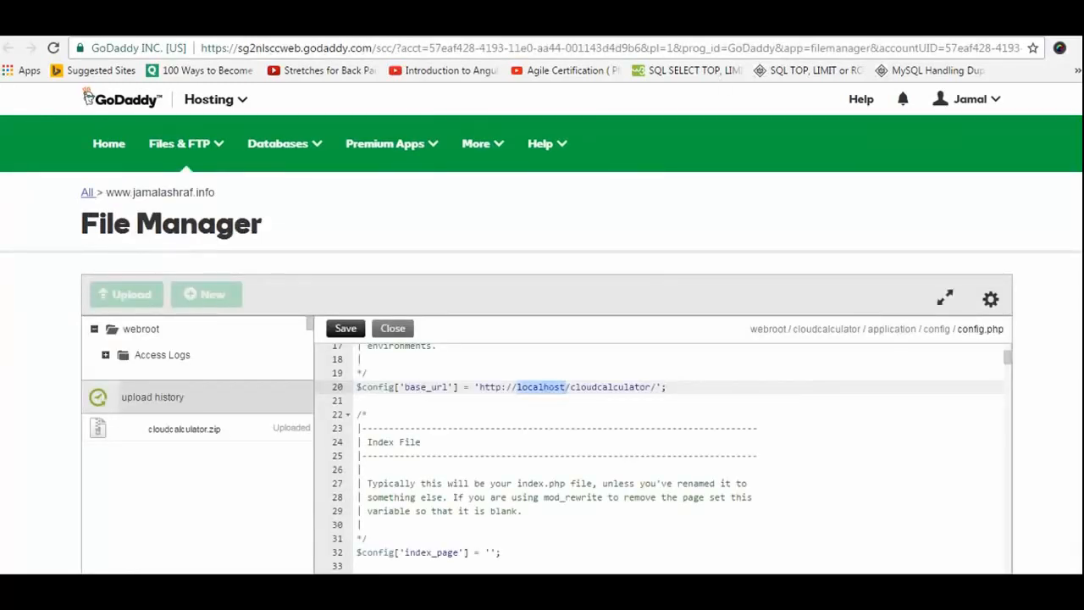
pyautogui.hotkey('ctrl', 'v')
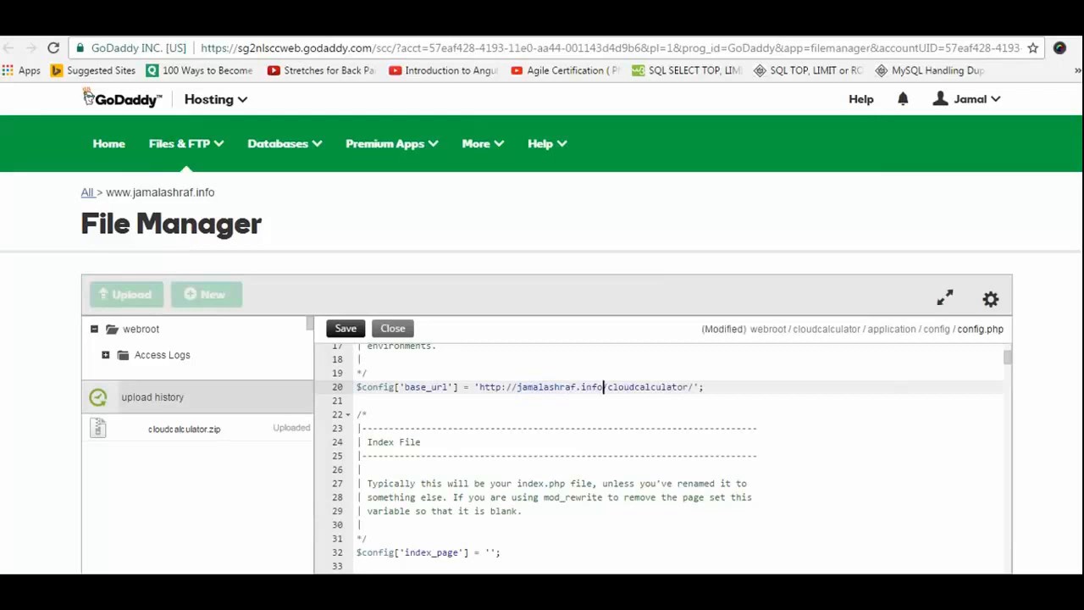
pyautogui.click(354, 331)
pyautogui.click(393, 329)
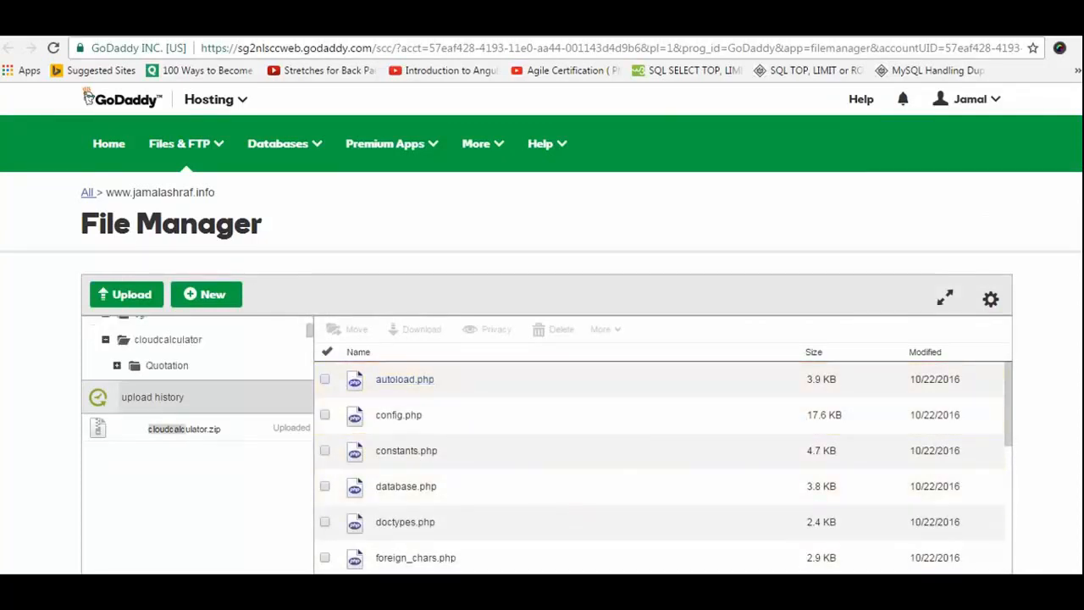
pyautogui.click(149, 340)
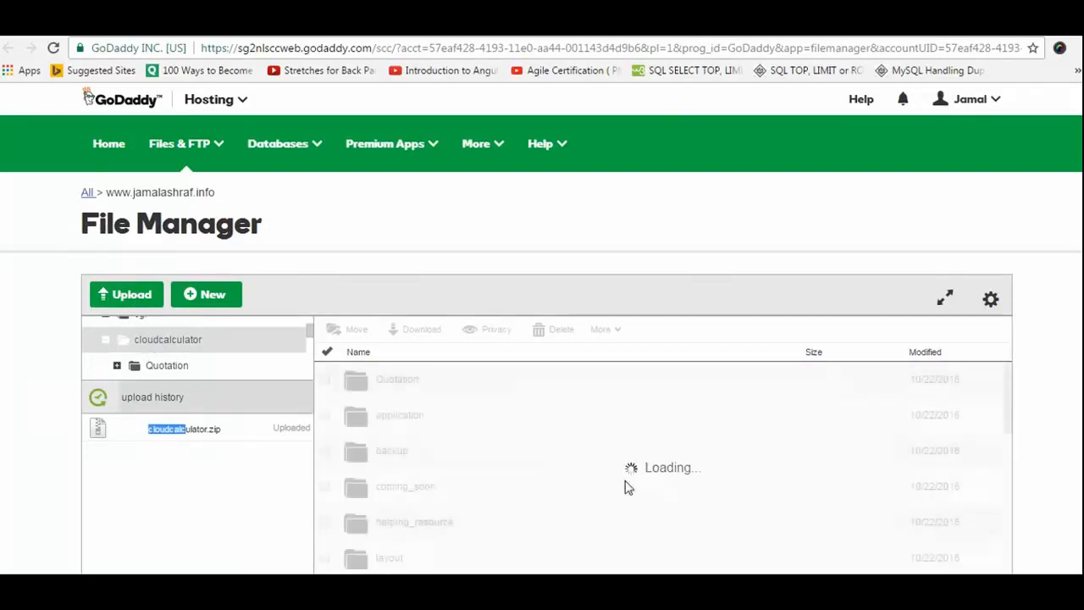
# Step: Review the cloudcalculator paths in the .htaccess RewriteBase and RewriteRule lines
pyautogui.moveTo(1011, 399); pyautogui.dragTo(993, 461)
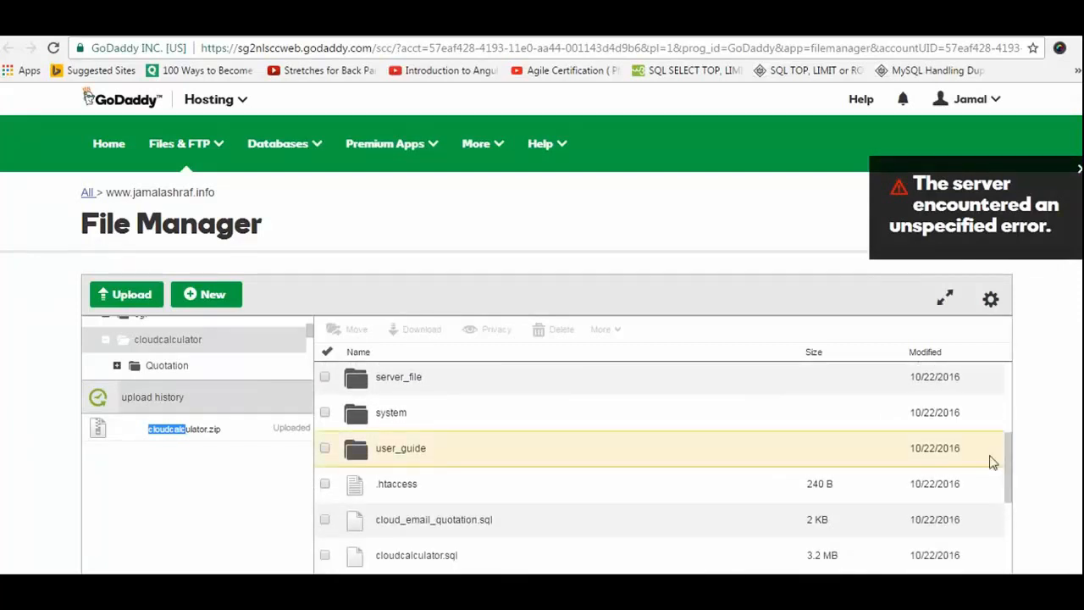
pyautogui.click(404, 488)
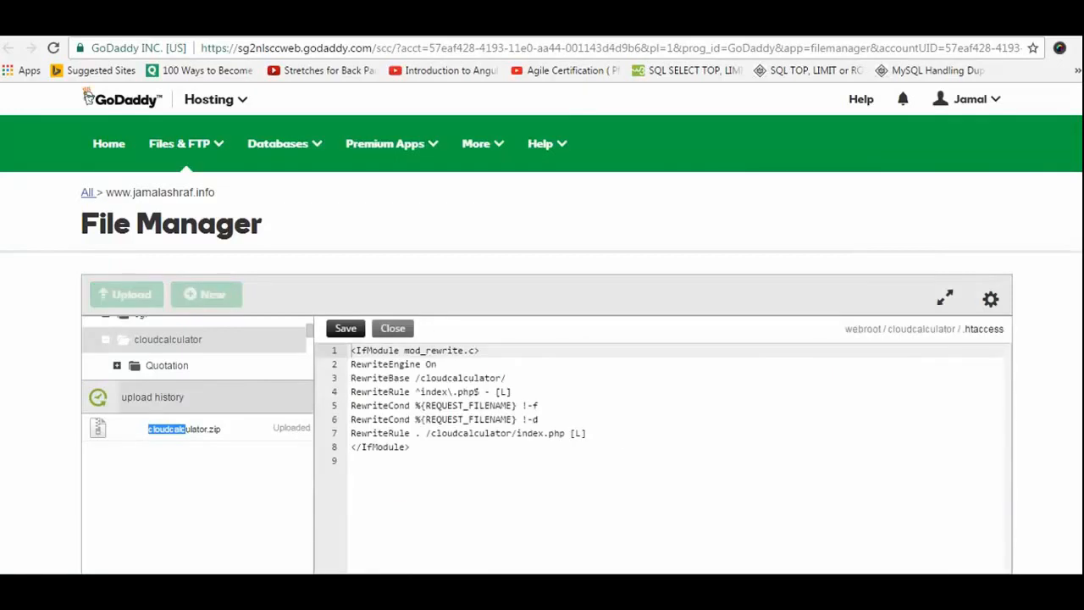
pyautogui.doubleClick(461, 378)
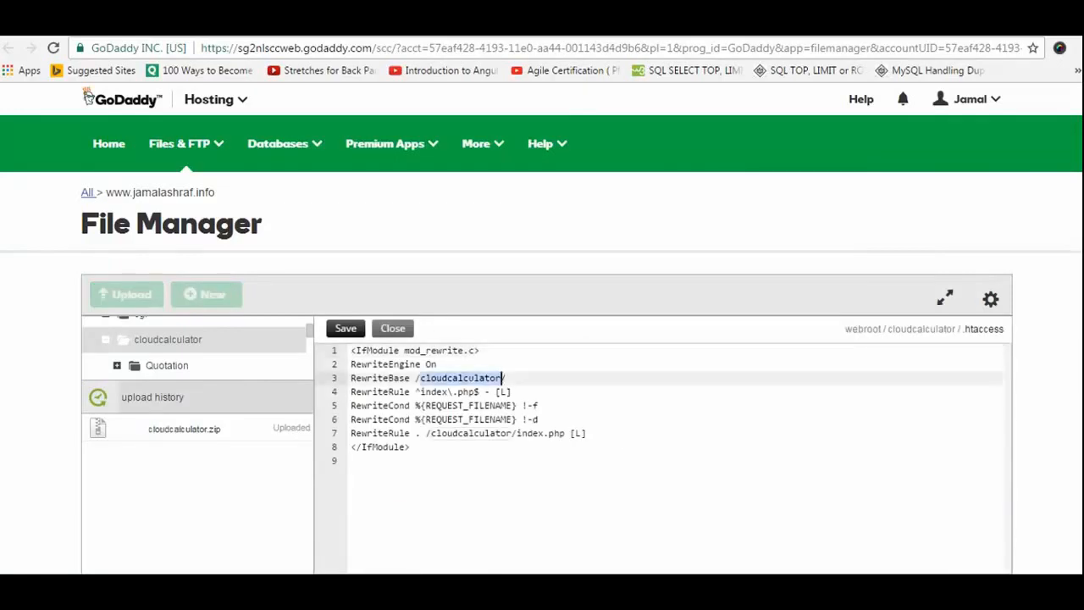
pyautogui.doubleClick(462, 433)
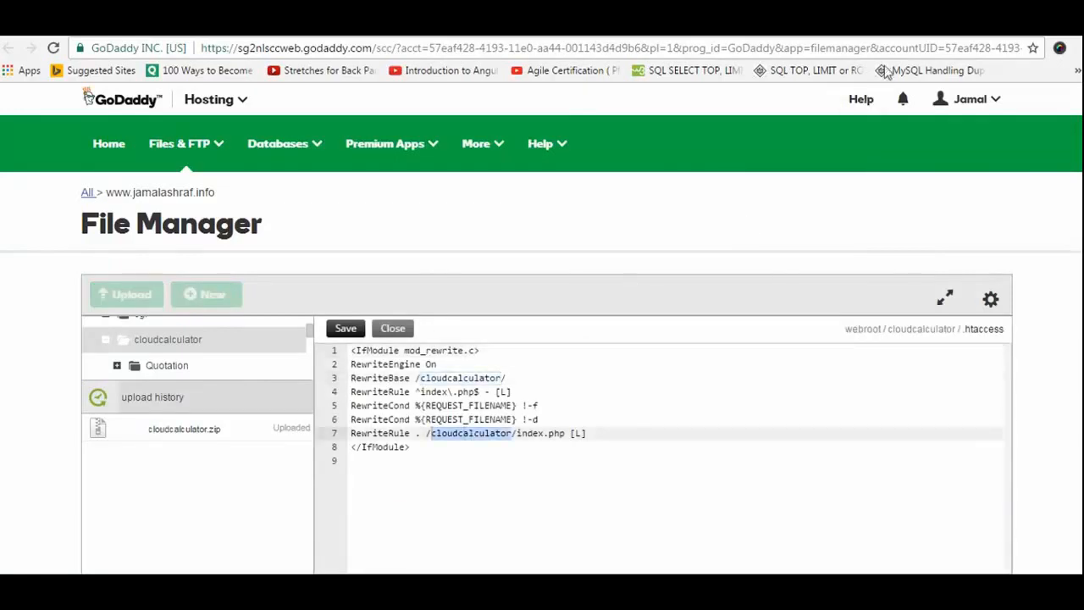
pyautogui.click(910, 23)
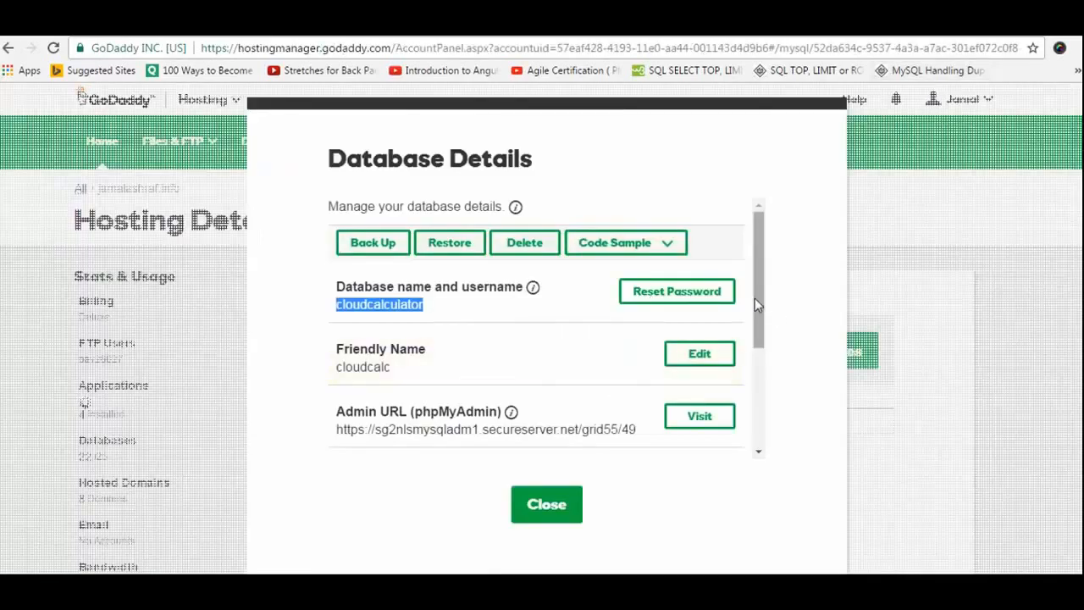
# Step: Close Database Details and scroll the Manage Databases list down to cloudcalculator
pyautogui.moveTo(755, 298)
pyautogui.mouseDown()
pyautogui.moveTo(753, 427)
pyautogui.moveTo(762, 302)
pyautogui.mouseUp()
pyautogui.click(547, 508)
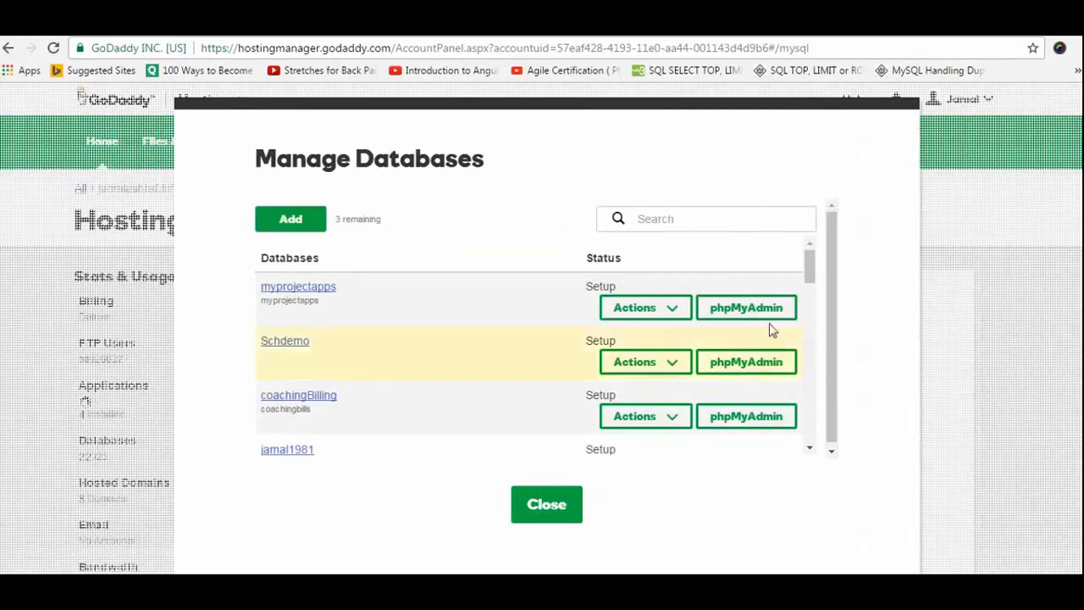
pyautogui.moveTo(809, 270); pyautogui.dragTo(803, 435)
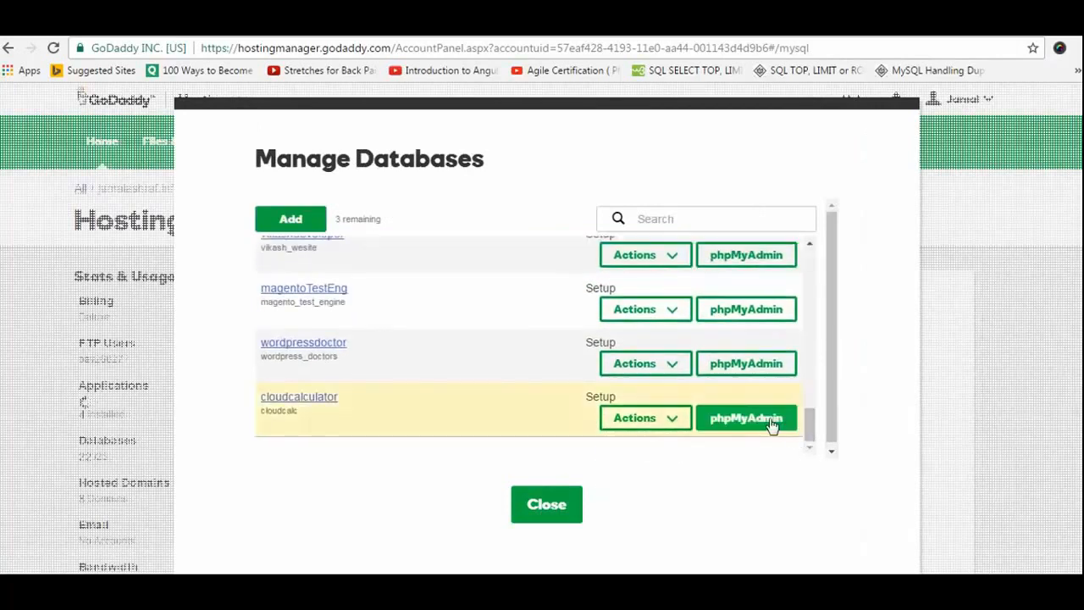
# Step: Sign in to phpMyAdmin as cloudcalculator with the database password
pyautogui.click(765, 424)
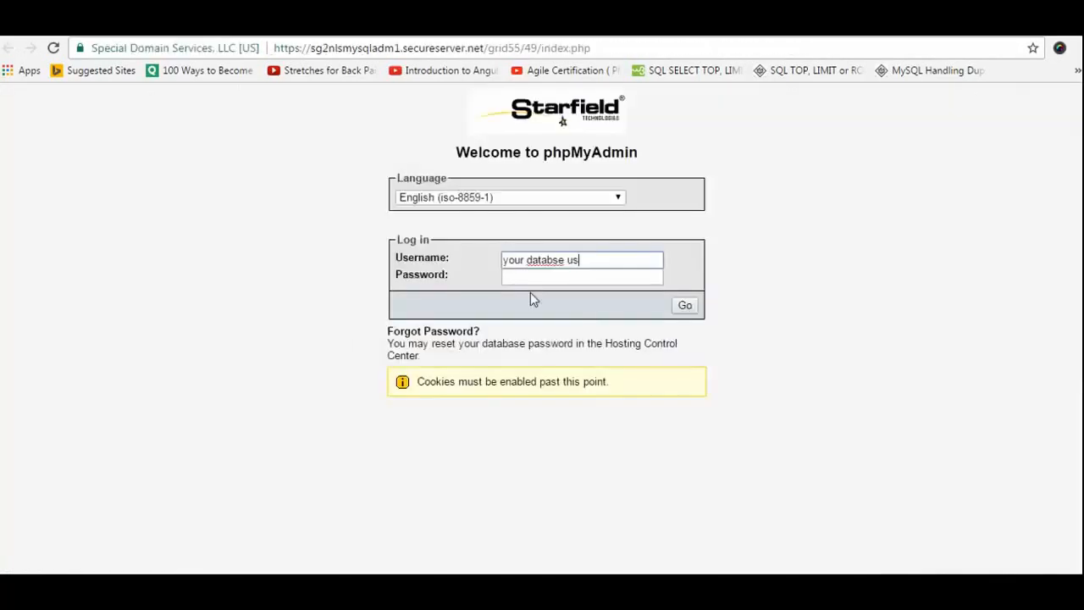
pyautogui.write('ername')
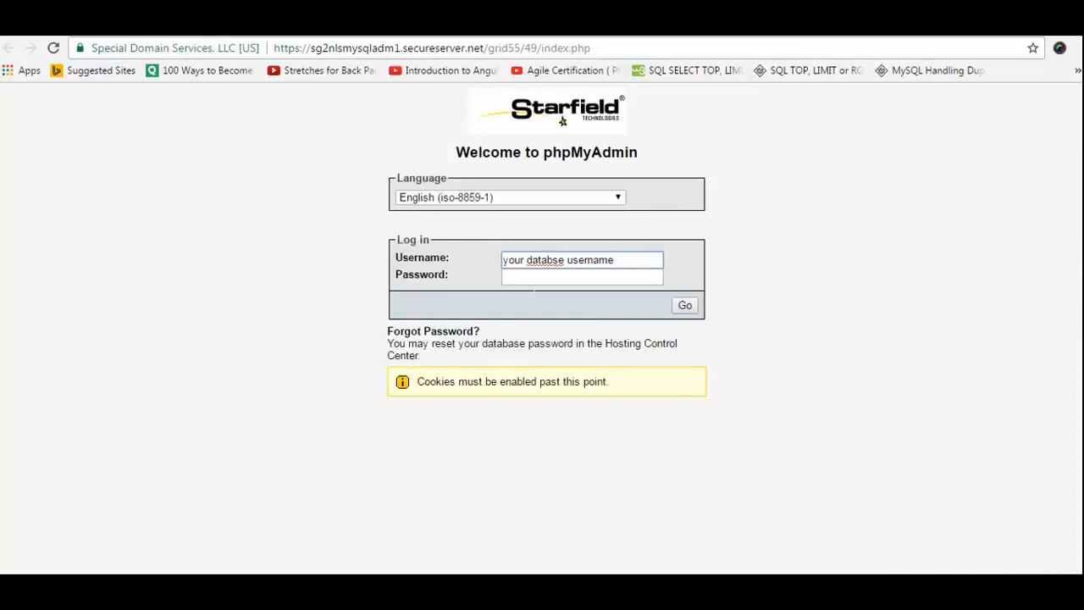
pyautogui.click(534, 287)
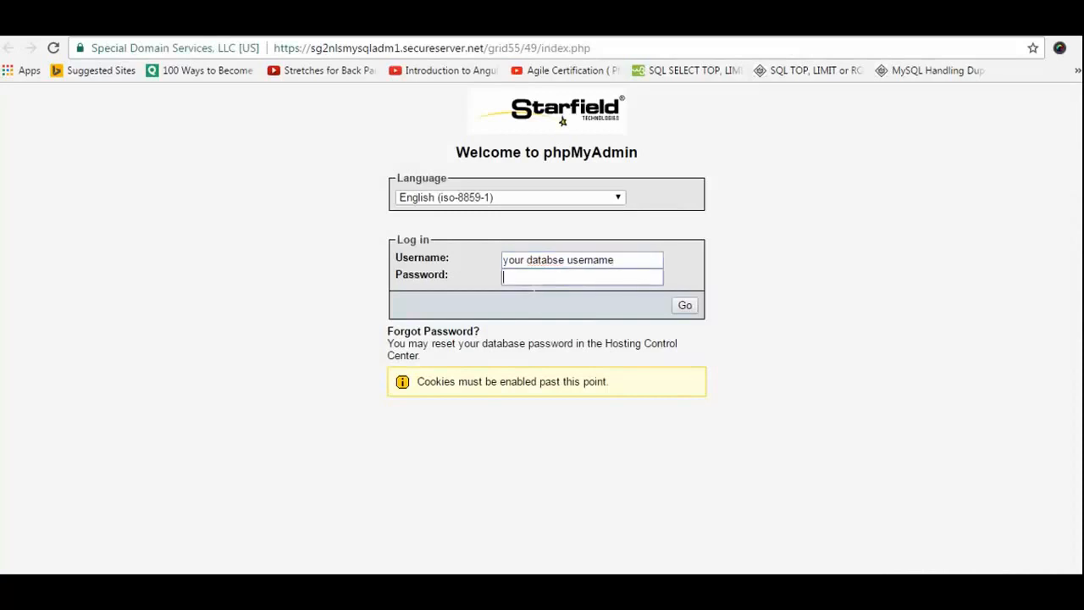
pyautogui.write('••••••••')
pyautogui.hotkey('ctrl', 'a')
pyautogui.press('BackSpace')
pyautogui.click(549, 325)
pyautogui.click(574, 260)
pyautogui.hotkey('ctrl', 'a')
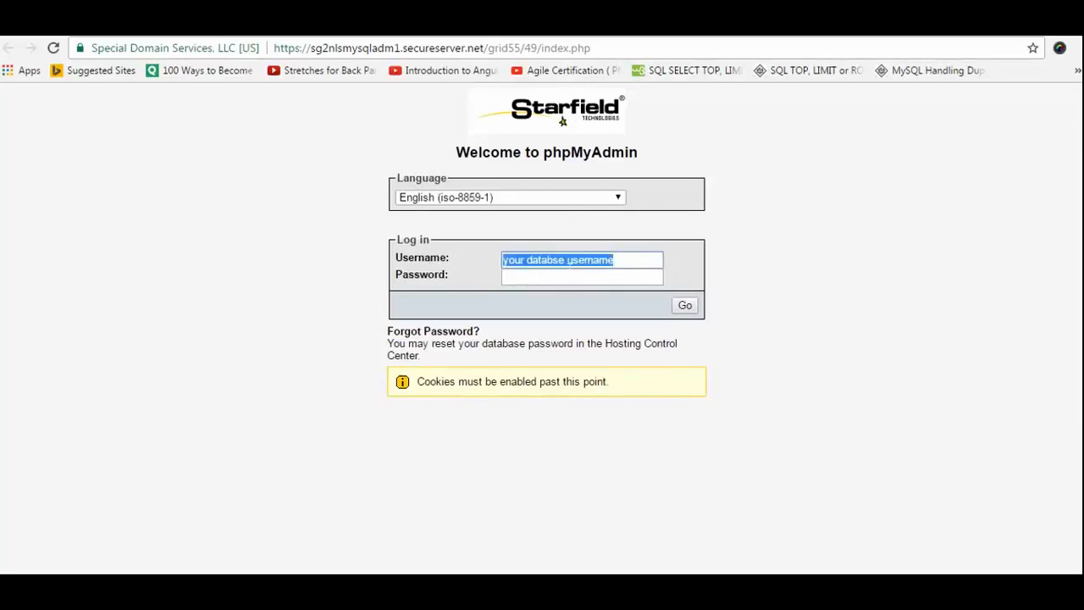
pyautogui.write('cloudcalculator')
pyautogui.press('Tab')
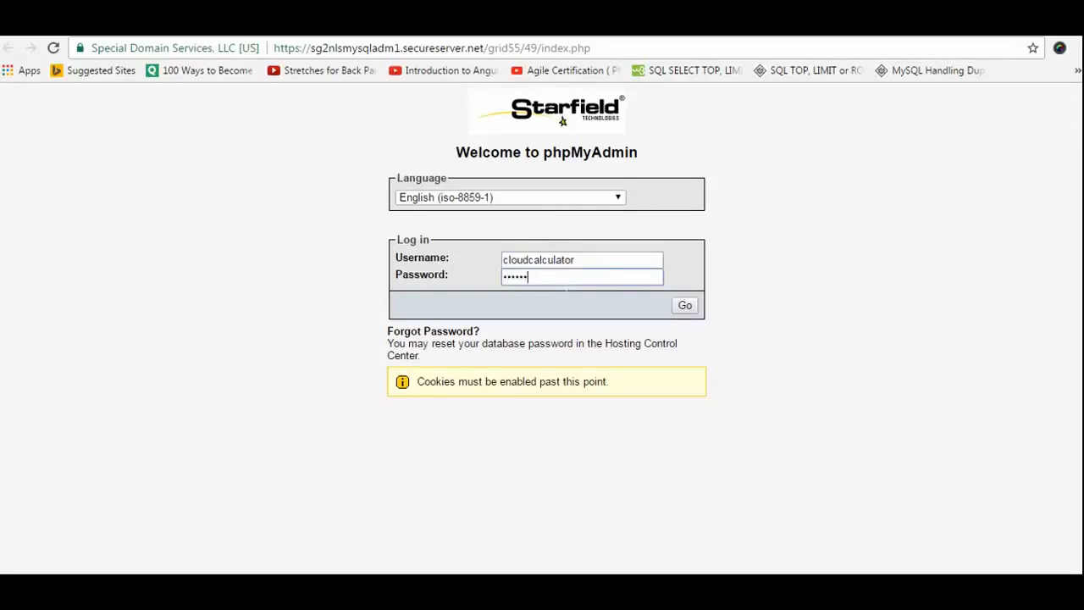
pyautogui.click(685, 306)
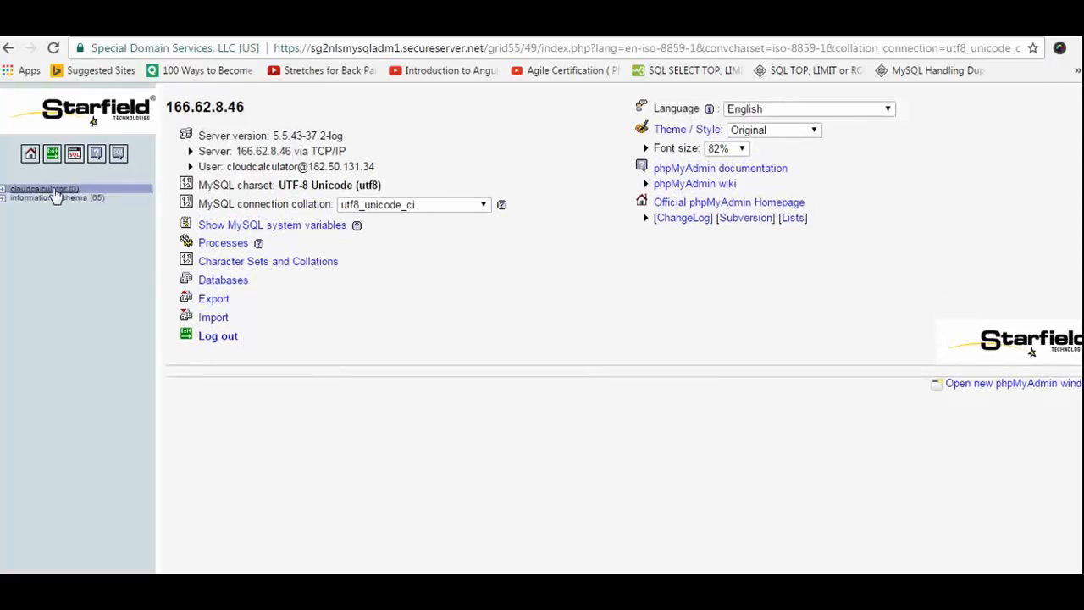
# Step: Import cloudcalculator.sql into the cloudcalculator database and view its 13 imported tables
pyautogui.click(54, 193)
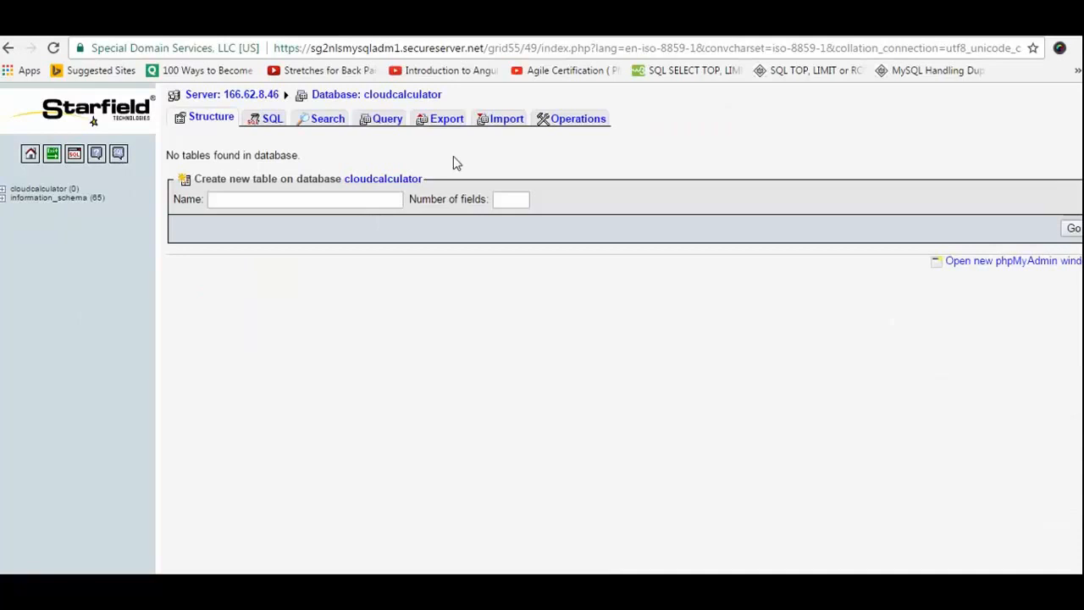
pyautogui.click(508, 126)
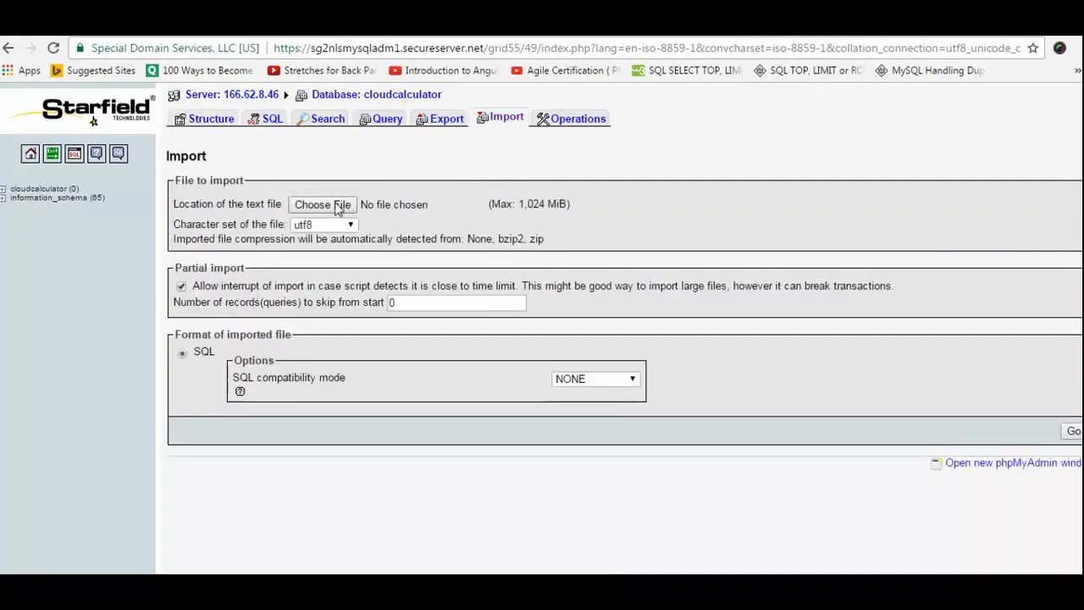
pyautogui.click(337, 205)
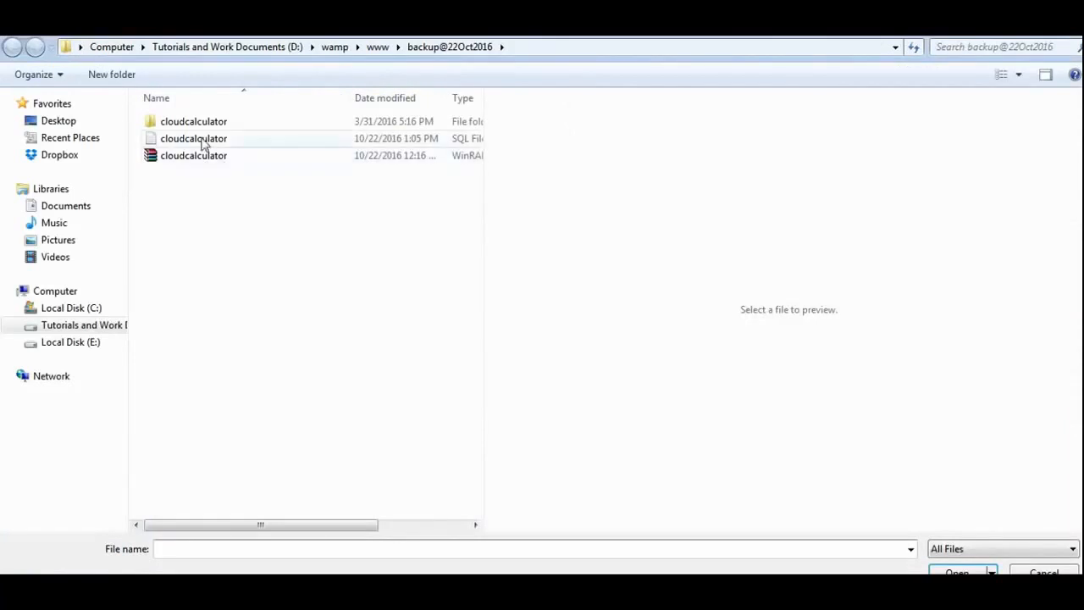
pyautogui.doubleClick(202, 143)
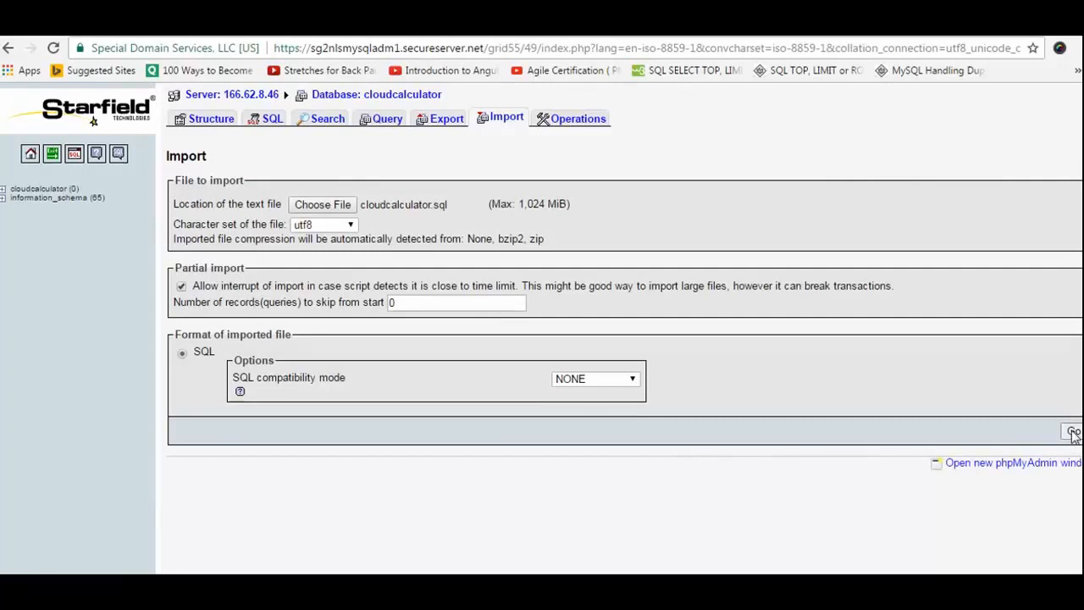
pyautogui.click(1074, 434)
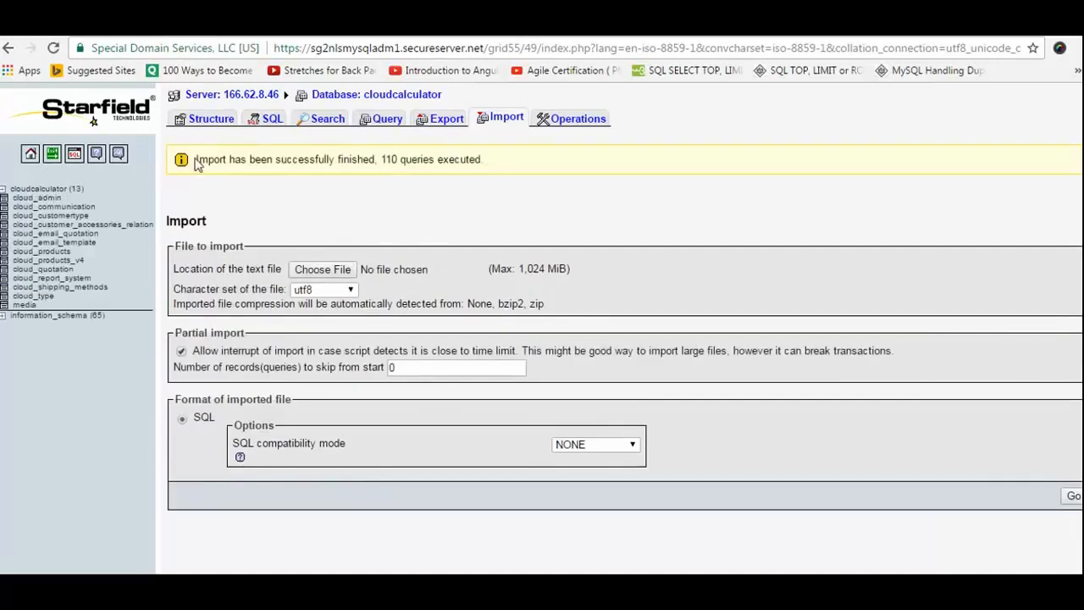
pyautogui.moveTo(196, 159); pyautogui.dragTo(384, 212)
pyautogui.click(384, 212)
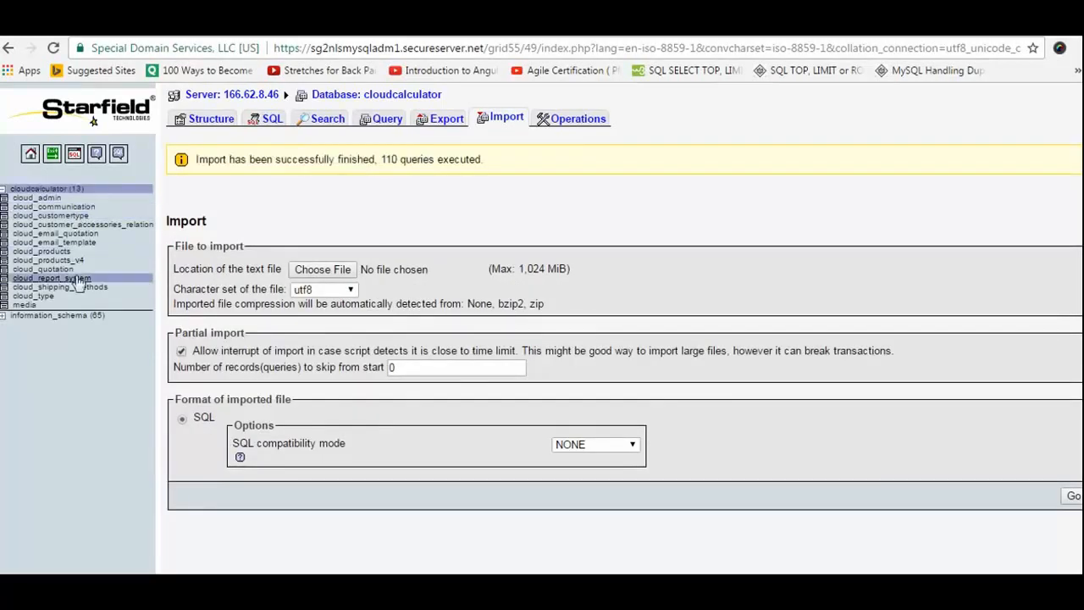
pyautogui.click(210, 119)
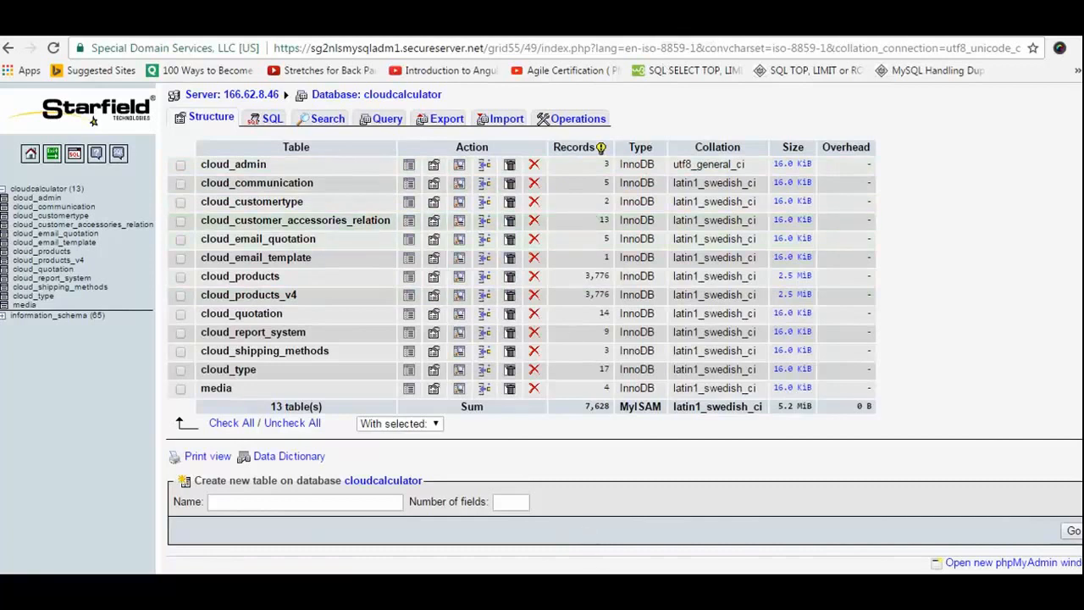
# Step: Reload the live cloudcalculator site and read the Session_files_driver.php mkdir() Invalid path warnings
pyautogui.hotkey('ctrl', 'Tab')
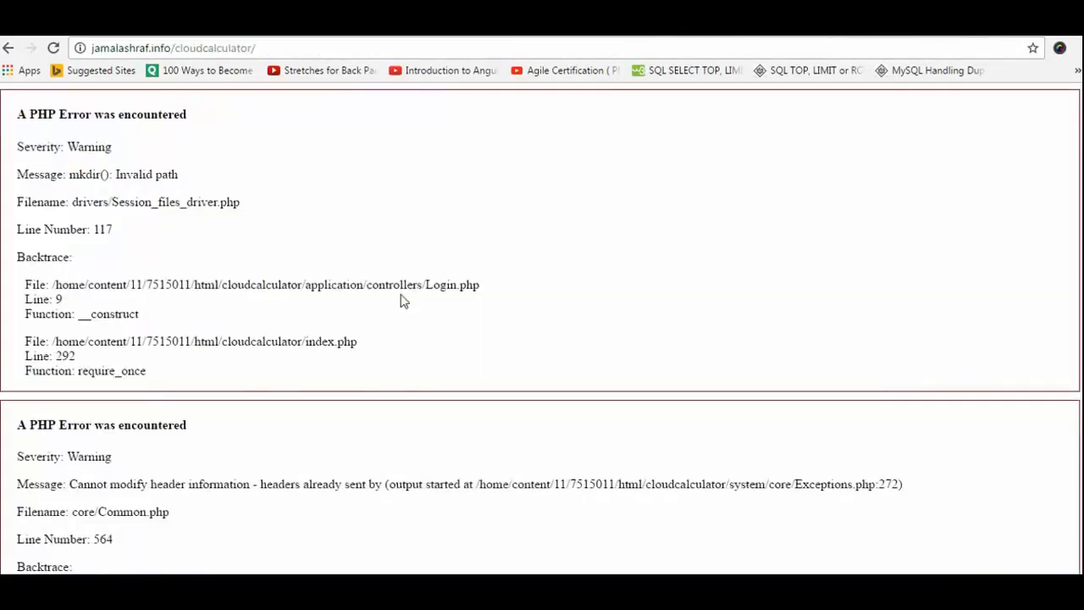
pyautogui.click(258, 48)
pyautogui.press('Return')
pyautogui.moveTo(53, 147); pyautogui.dragTo(388, 563)
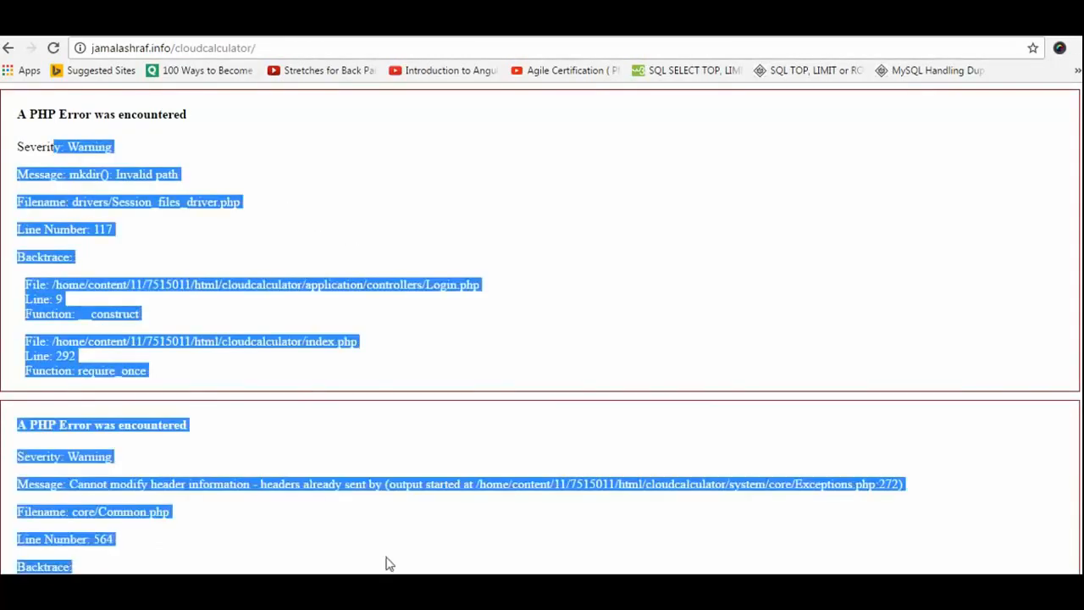
pyautogui.click(379, 522)
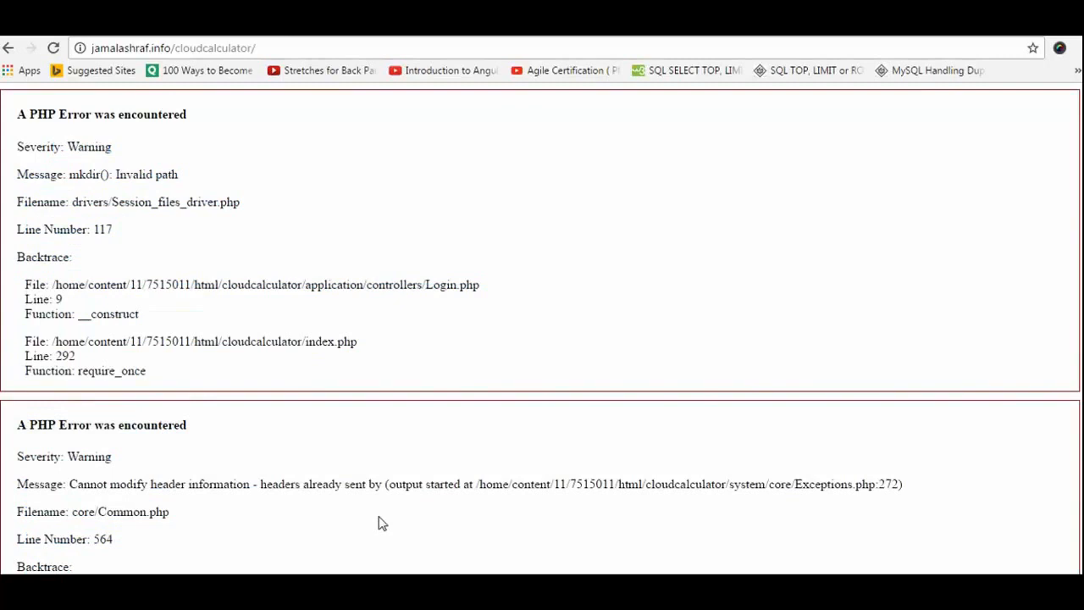
pyautogui.moveTo(241, 203); pyautogui.dragTo(14, 202)
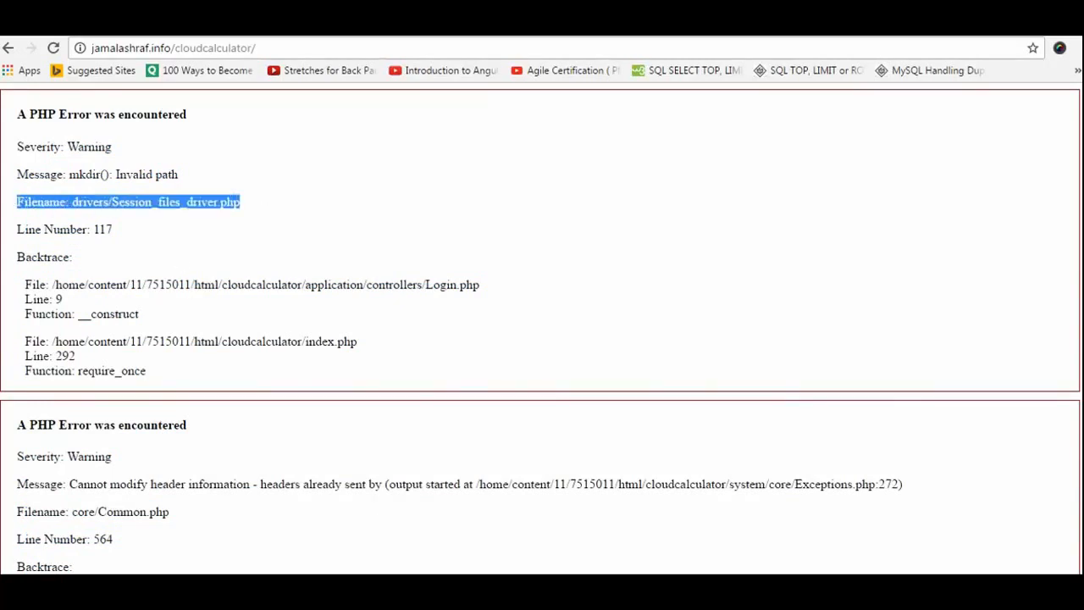
pyautogui.click(472, 481)
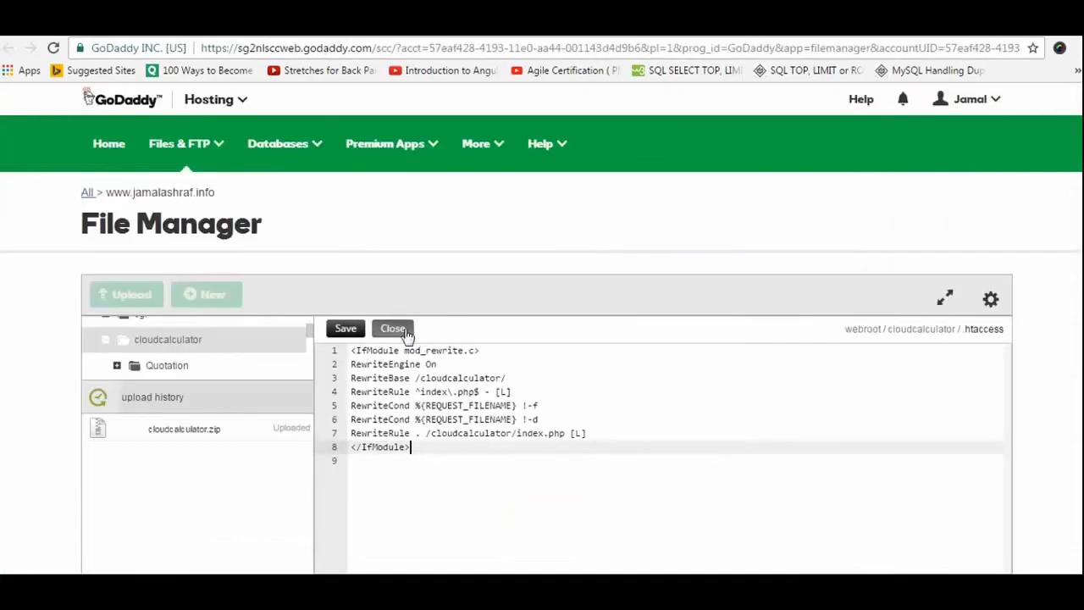
# Step: Close .htaccess and open application/config/config.php down at the sess_save_path setting
pyautogui.click(407, 335)
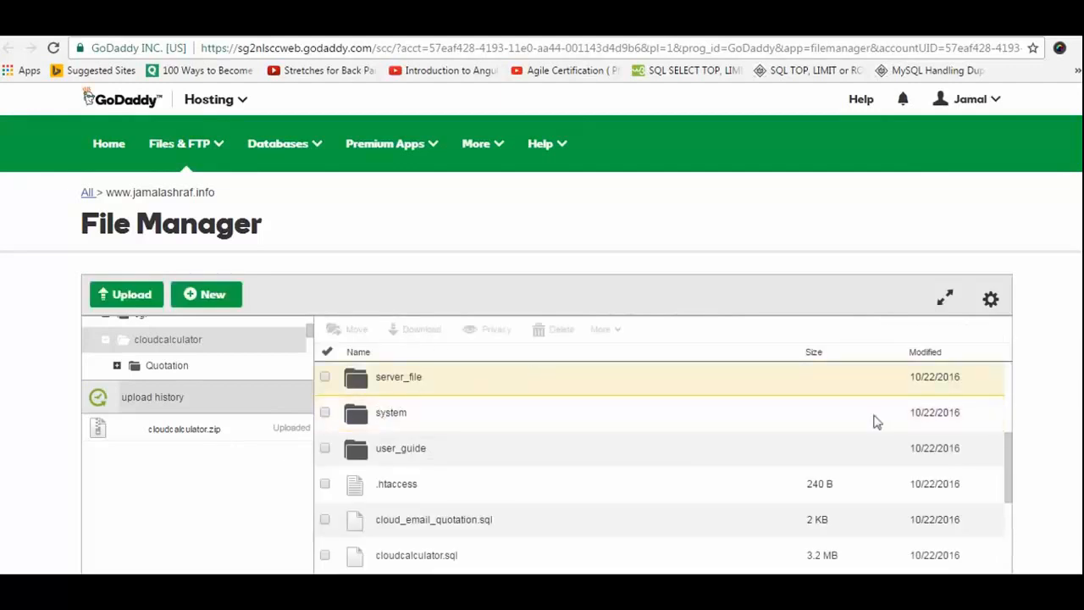
pyautogui.moveTo(1013, 455); pyautogui.dragTo(1012, 372)
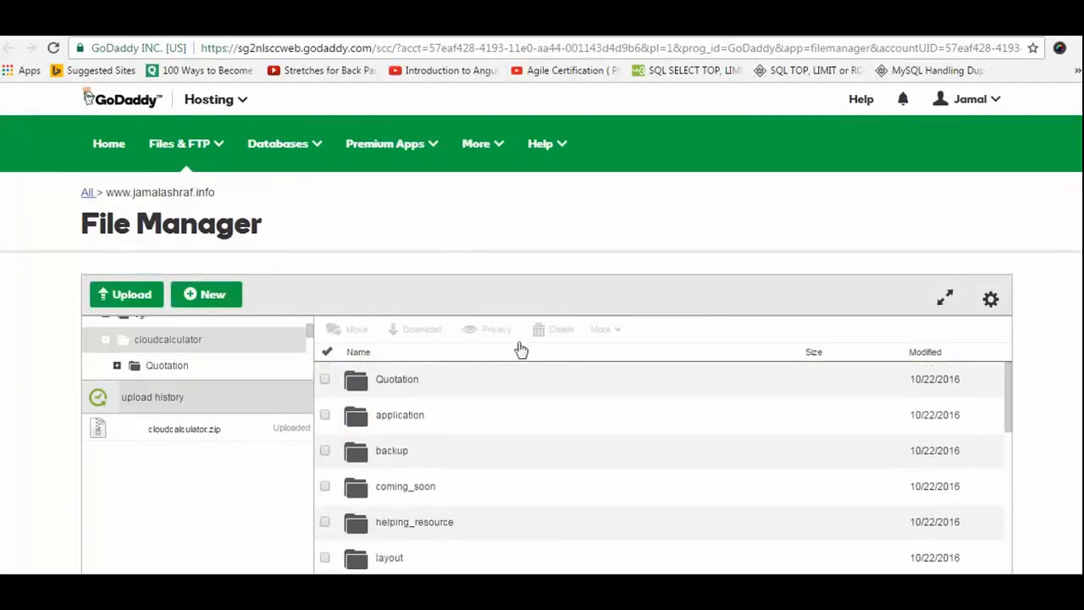
pyautogui.click(397, 418)
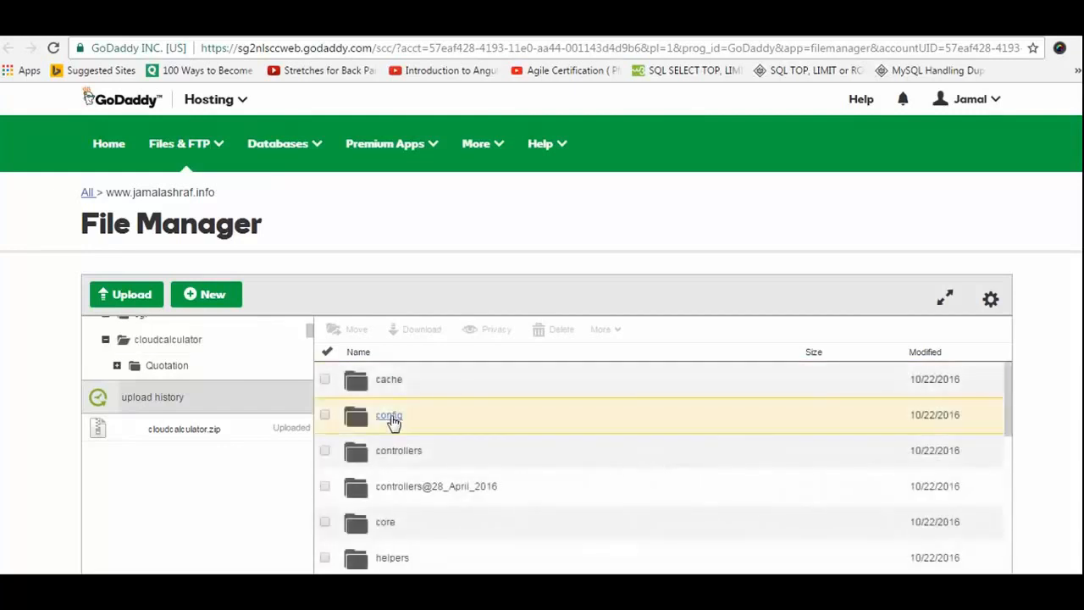
pyautogui.click(395, 418)
pyautogui.click(395, 422)
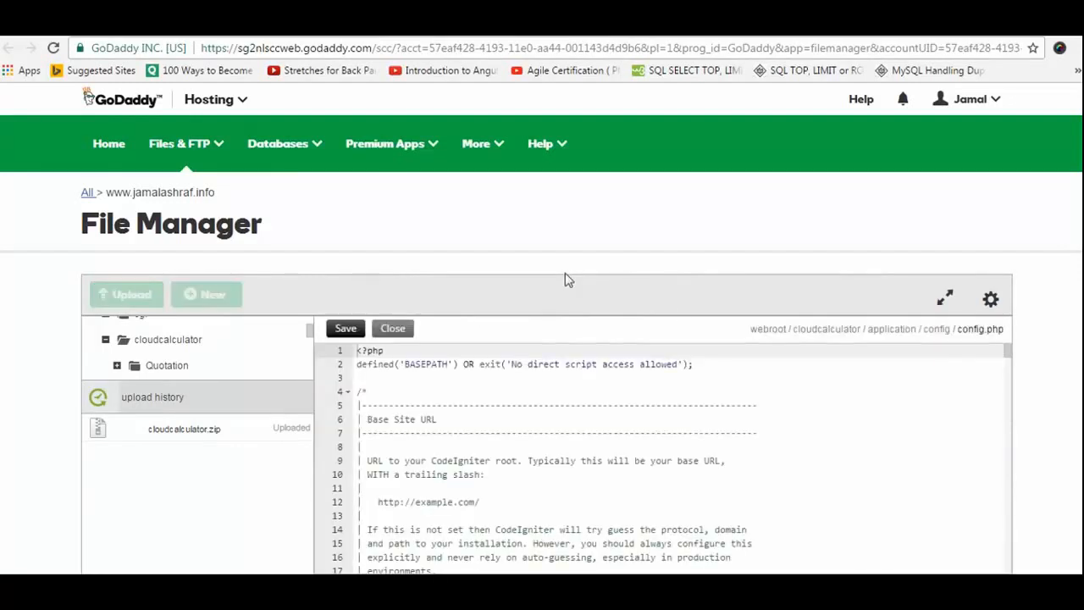
pyautogui.moveTo(1009, 350); pyautogui.dragTo(1008, 511)
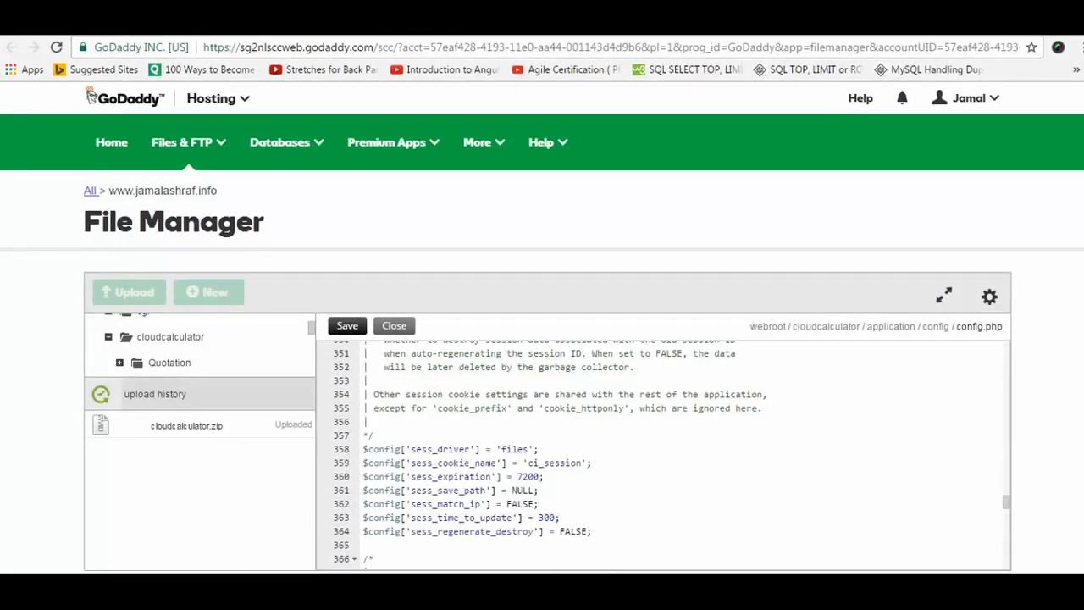
# Step: Replace NULL with BASEPATH . 'application/cache/' on line 361, set sess_match_ip to TRUE, and save config.php
pyautogui.doubleClick(519, 491)
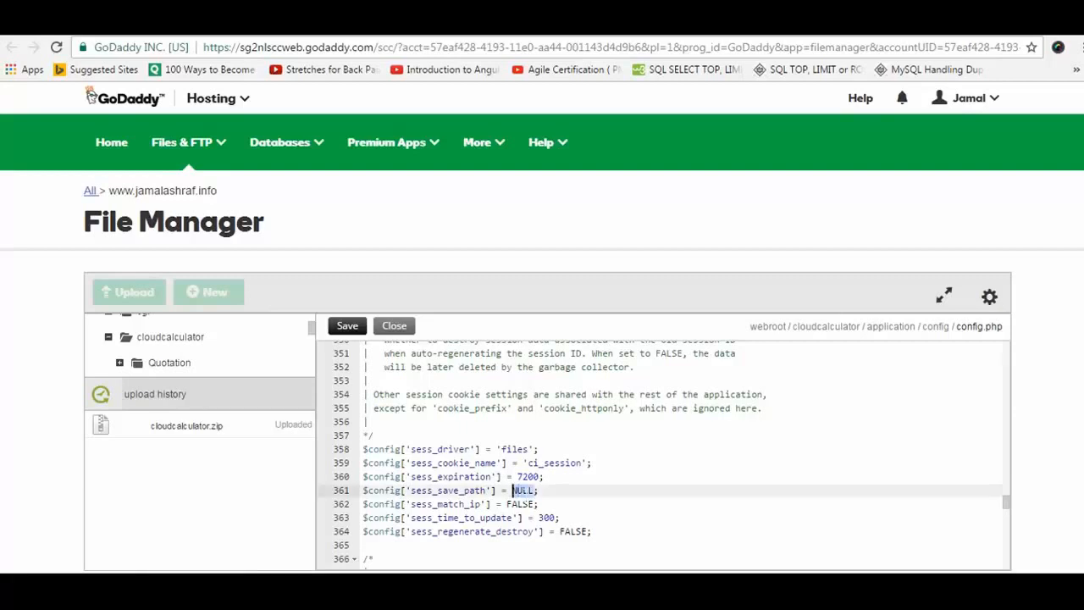
pyautogui.press('BackSpace')
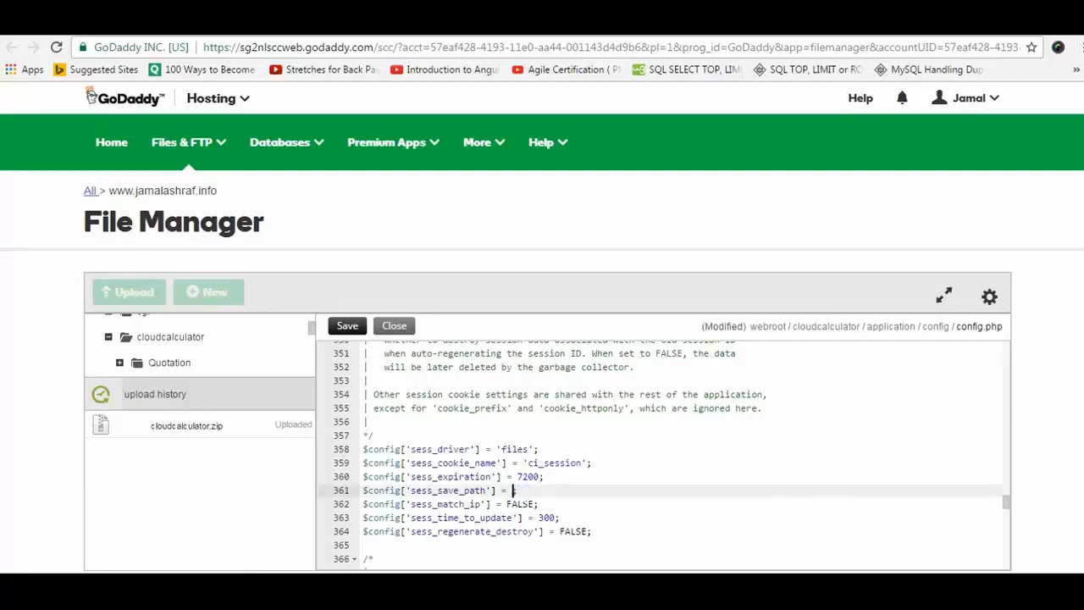
pyautogui.write("BASEPATH . 'application/cache/';")
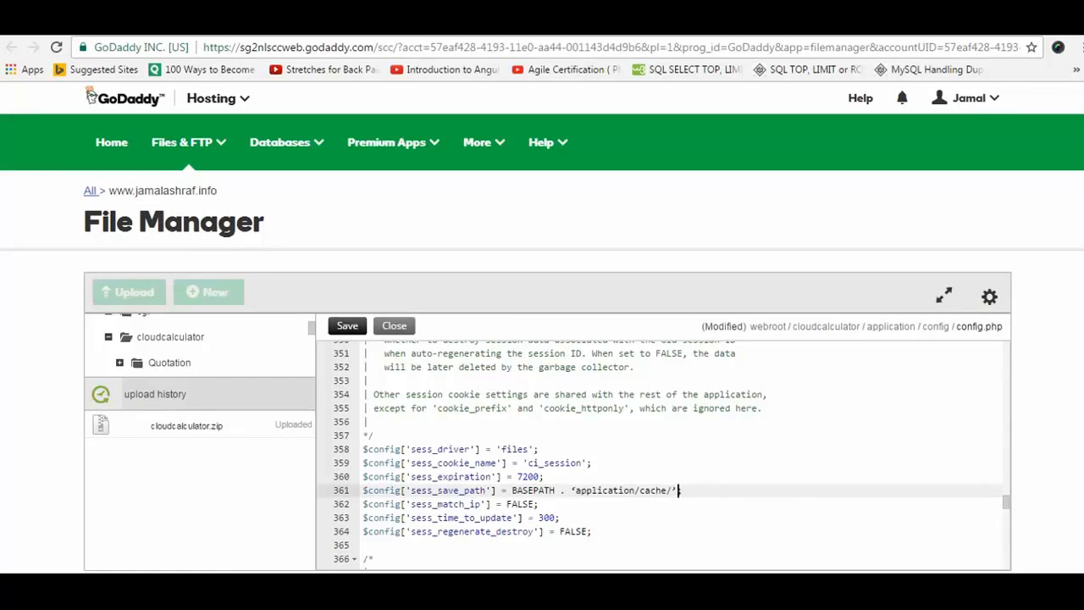
pyautogui.doubleClick(511, 504)
pyautogui.write('TRUE')
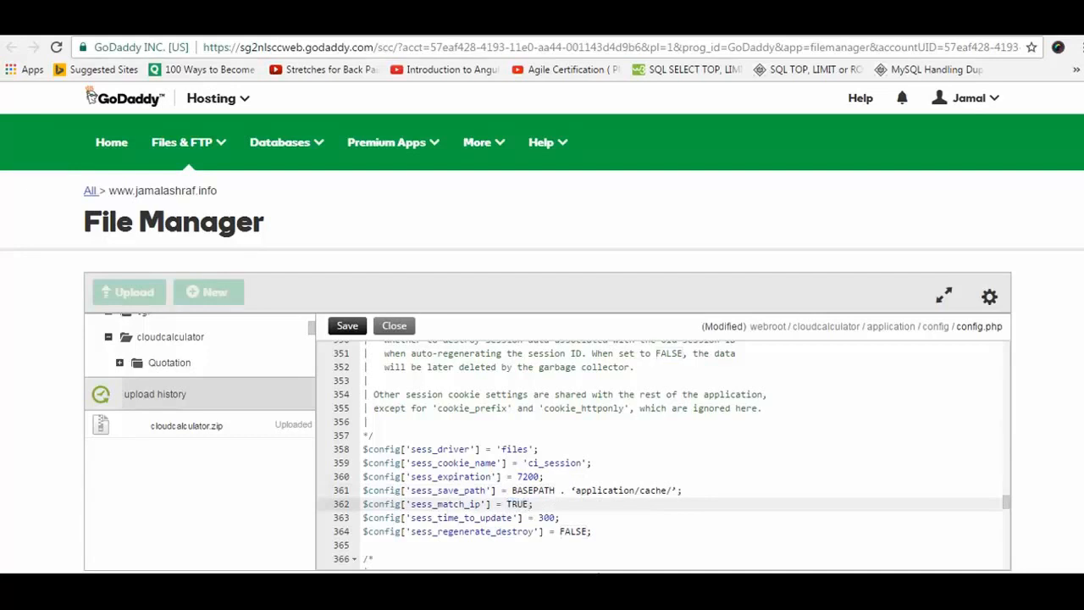
pyautogui.click(346, 327)
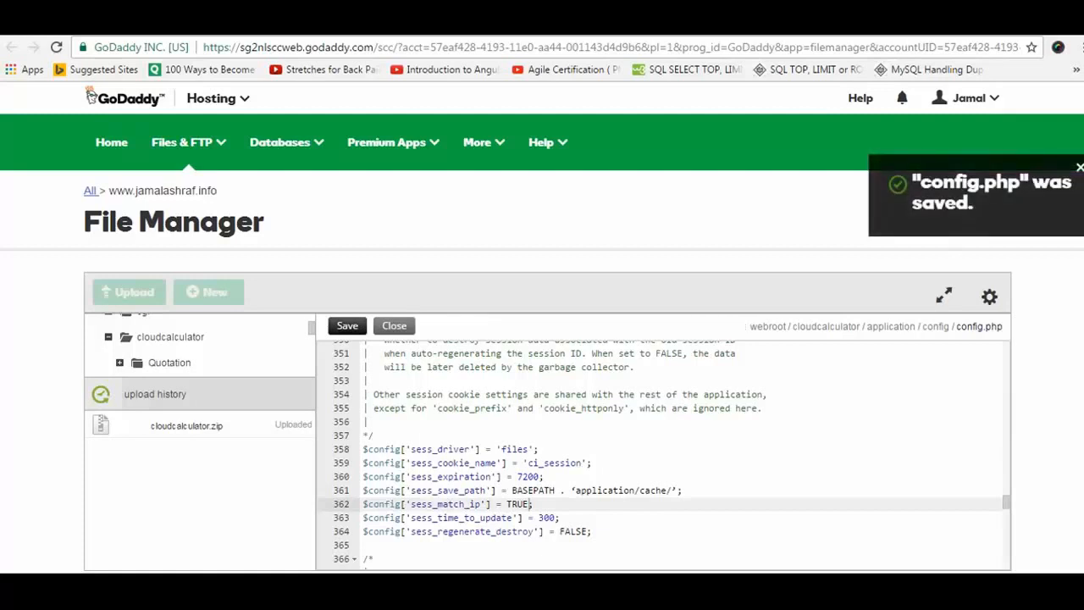
# Step: Replace the curly quote on line 361 with a straight quote, save config.php, and reload the site
pyautogui.moveTo(364, 491); pyautogui.dragTo(535, 504)
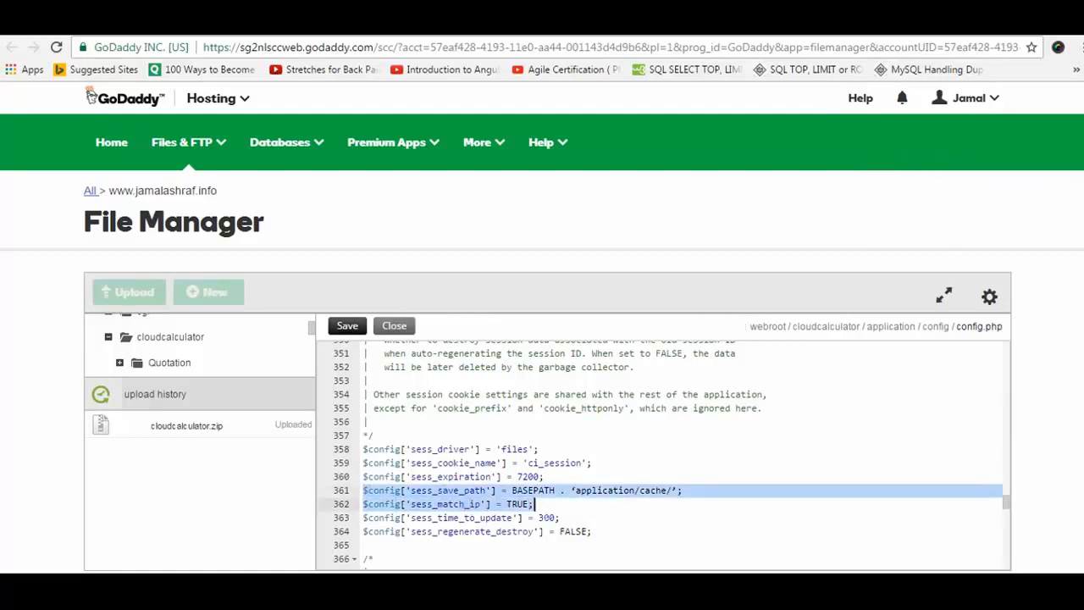
pyautogui.click(535, 505)
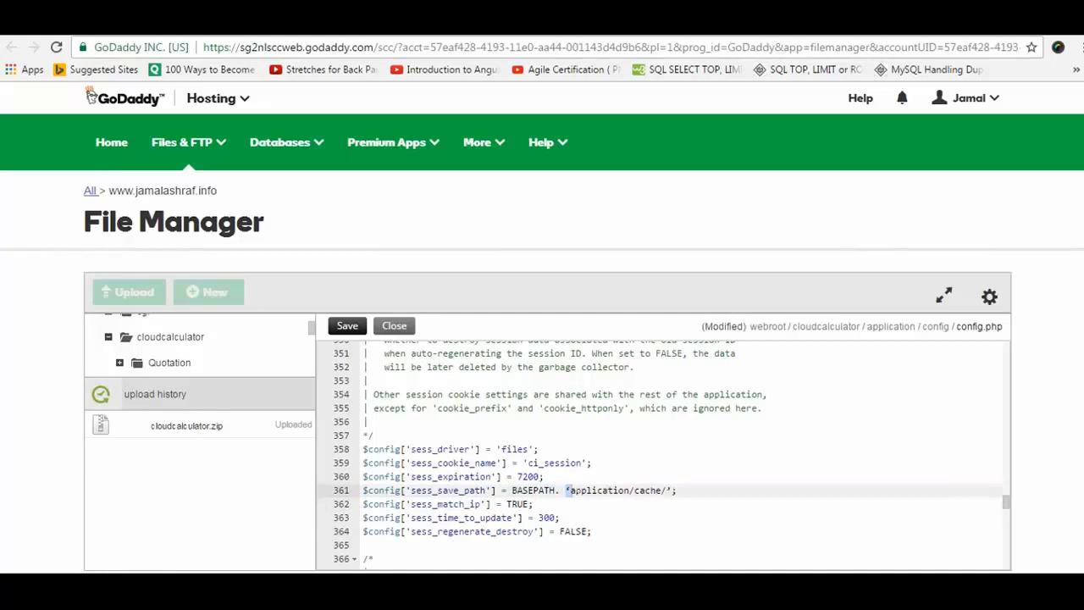
pyautogui.press('BackSpace')
pyautogui.write("'")
pyautogui.press('End')
pyautogui.press('Left')
pyautogui.press('Left')
pyautogui.click(348, 326)
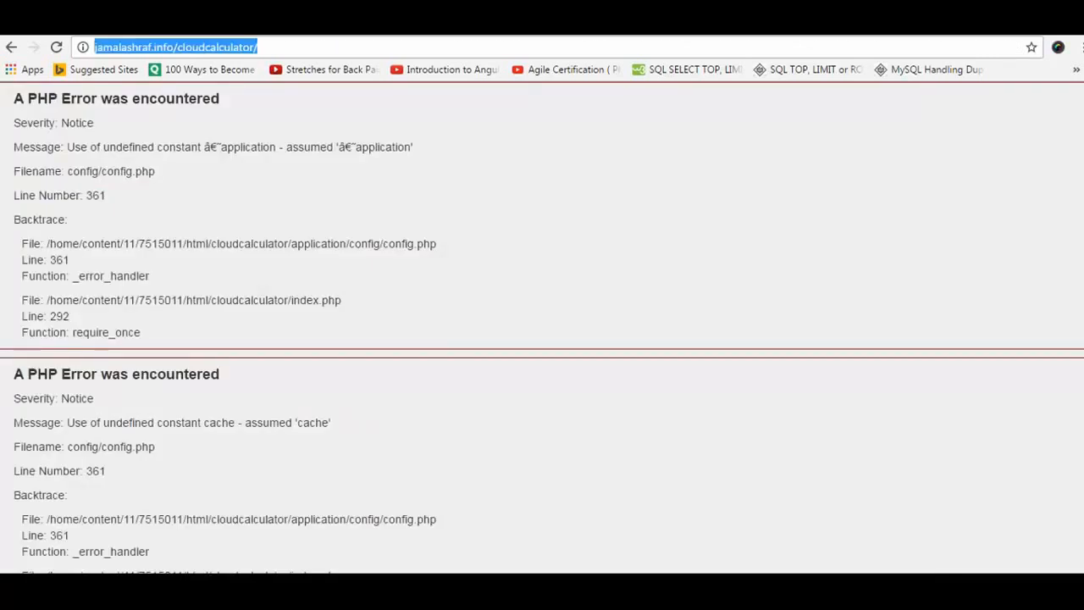
pyautogui.press('Return')
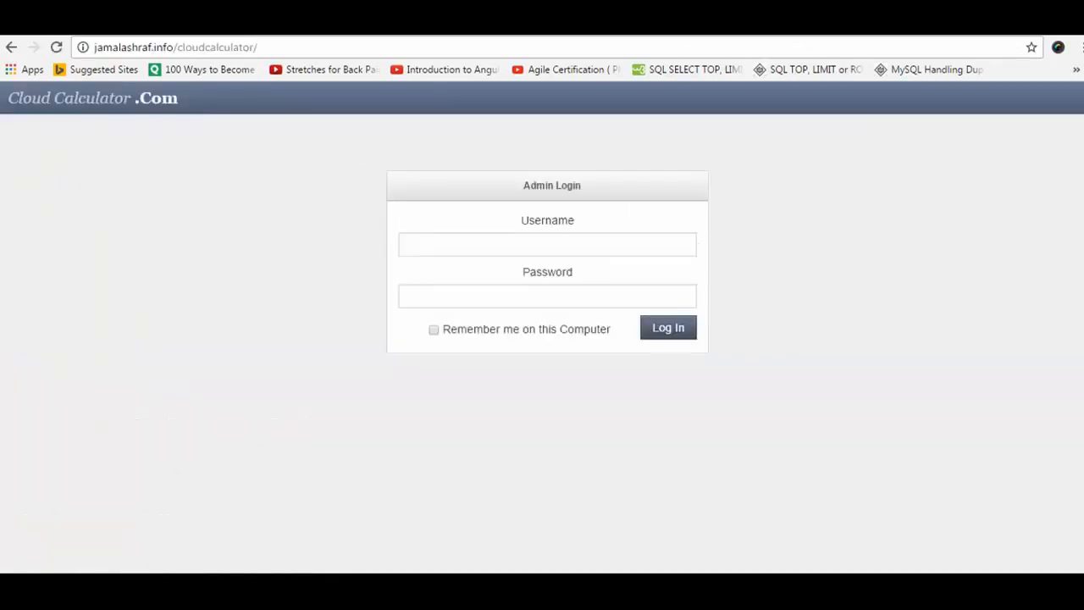
# Step: Log in through the Admin Login form with the admin username and password
pyautogui.click(510, 245)
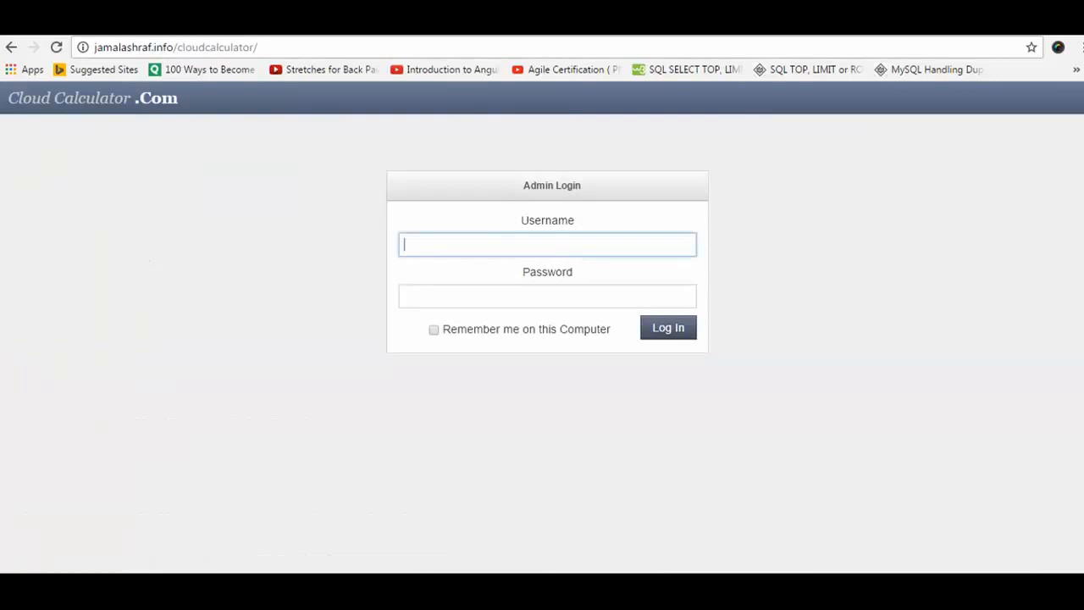
pyautogui.write('jamal')
pyautogui.press('Tab')
pyautogui.write('•')
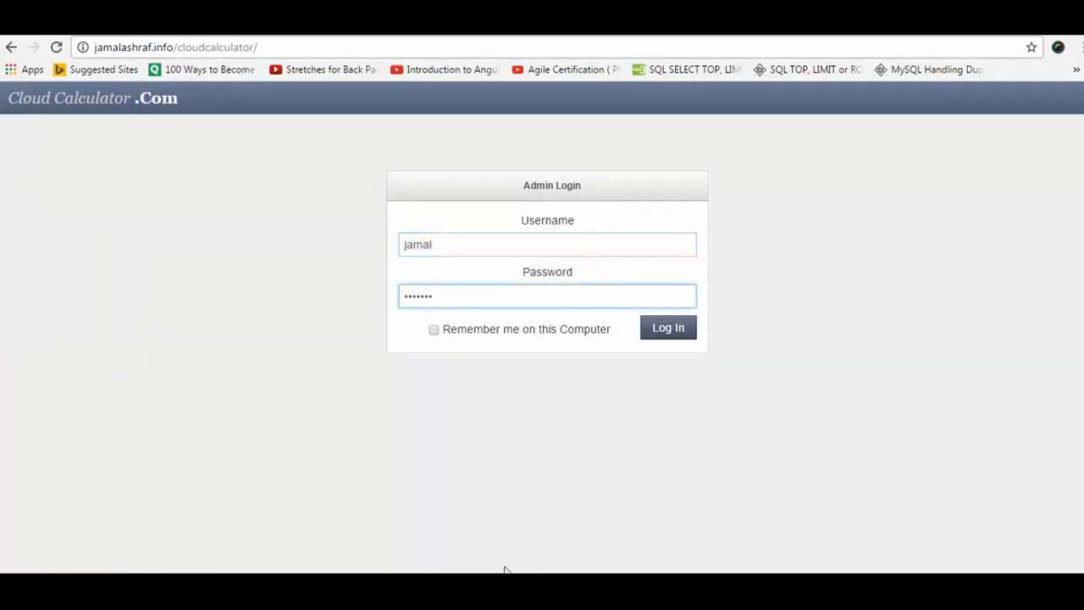
pyautogui.press('Tab')
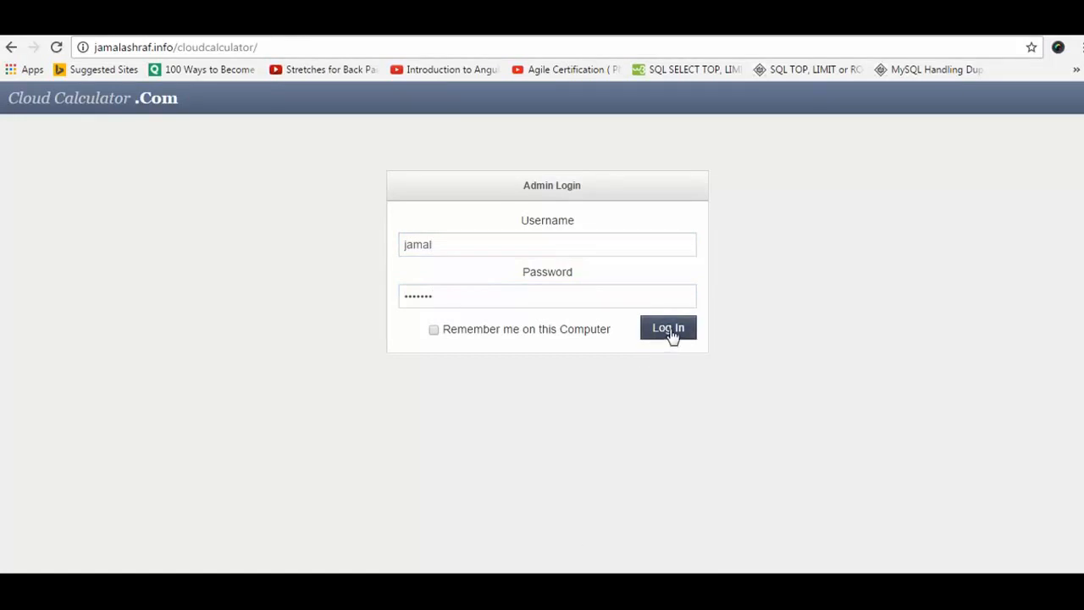
pyautogui.click(671, 332)
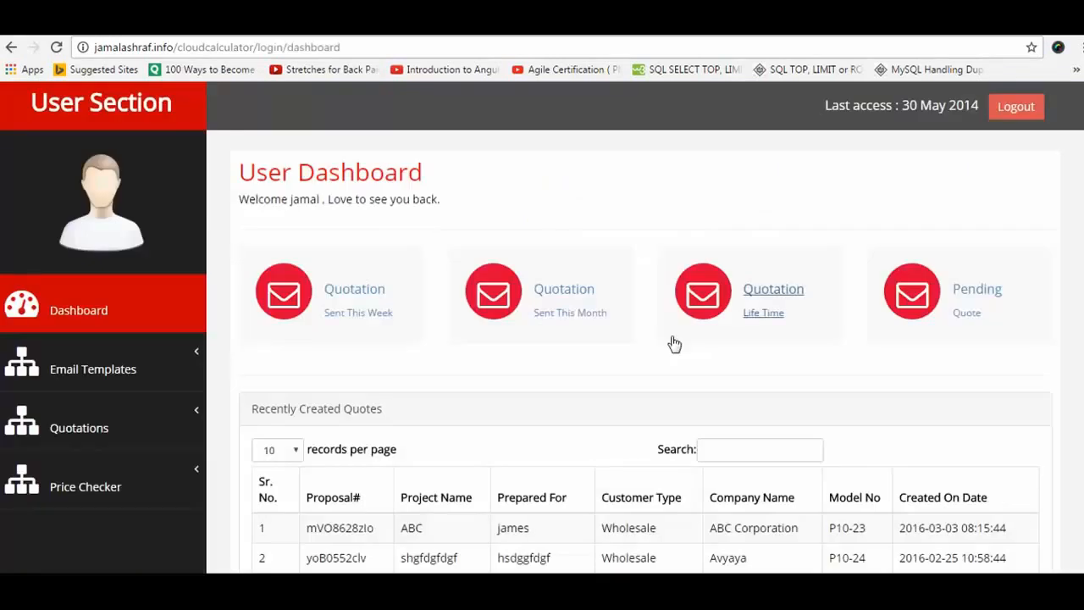
# Step: Expand the Quotations section in the User Dashboard sidebar
pyautogui.click(133, 432)
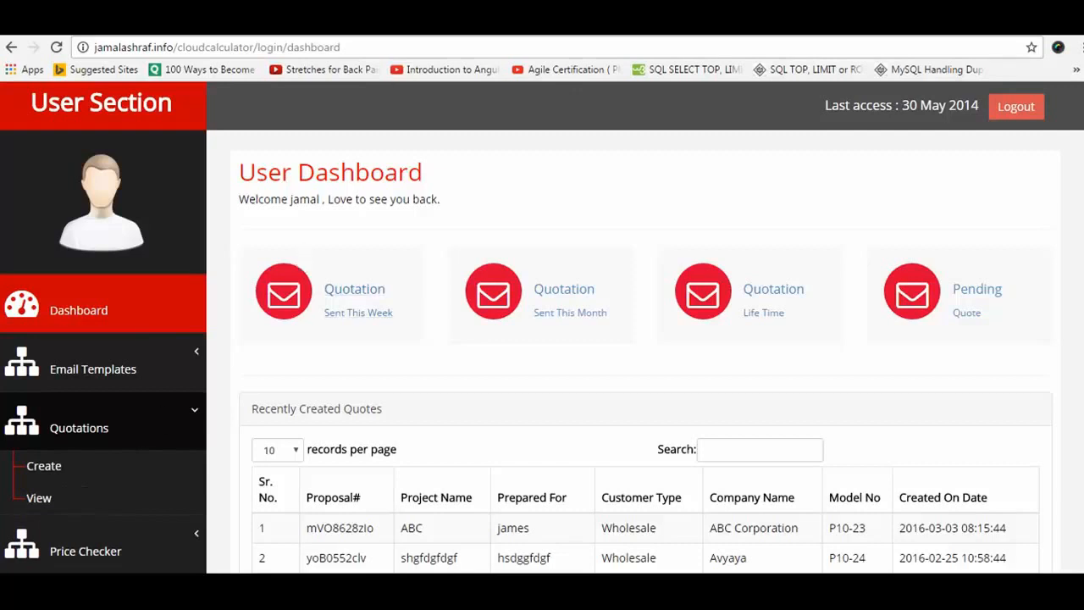
pyautogui.moveTo(341, 47); pyautogui.dragTo(56, 73)
pyautogui.click(500, 180)
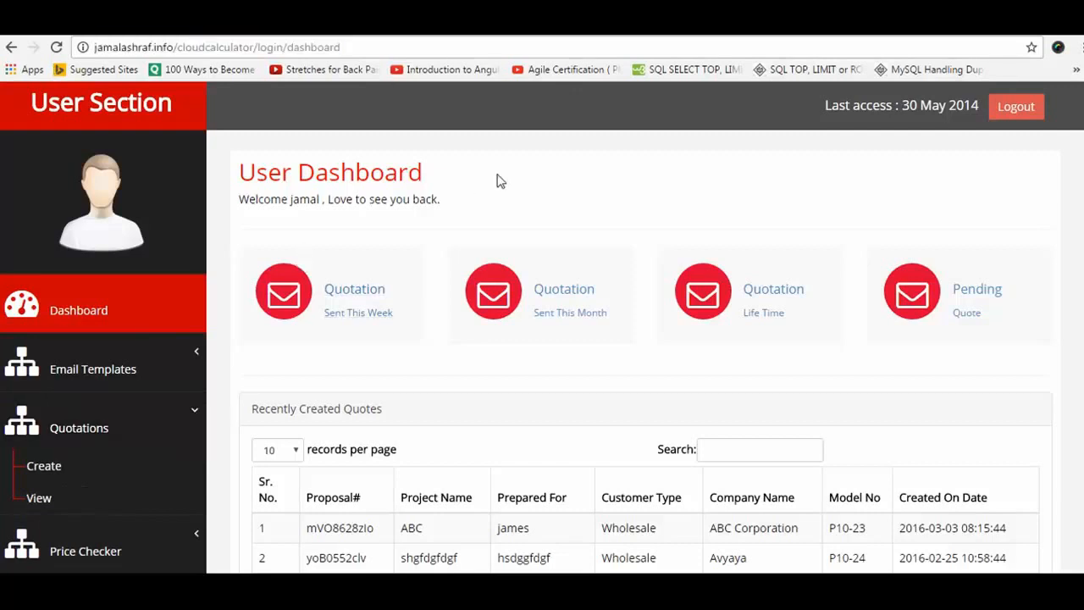